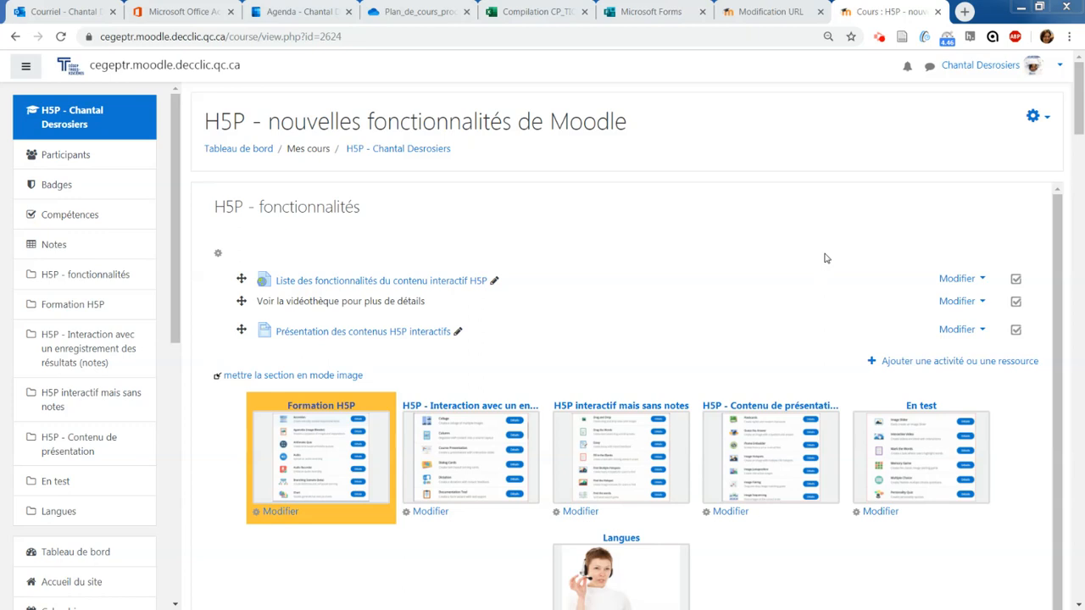
- Add a Contenu interactif activity to the H5P - fonctionnalités section and enter "Arbre" as its description
click(899, 363)
click(488, 243)
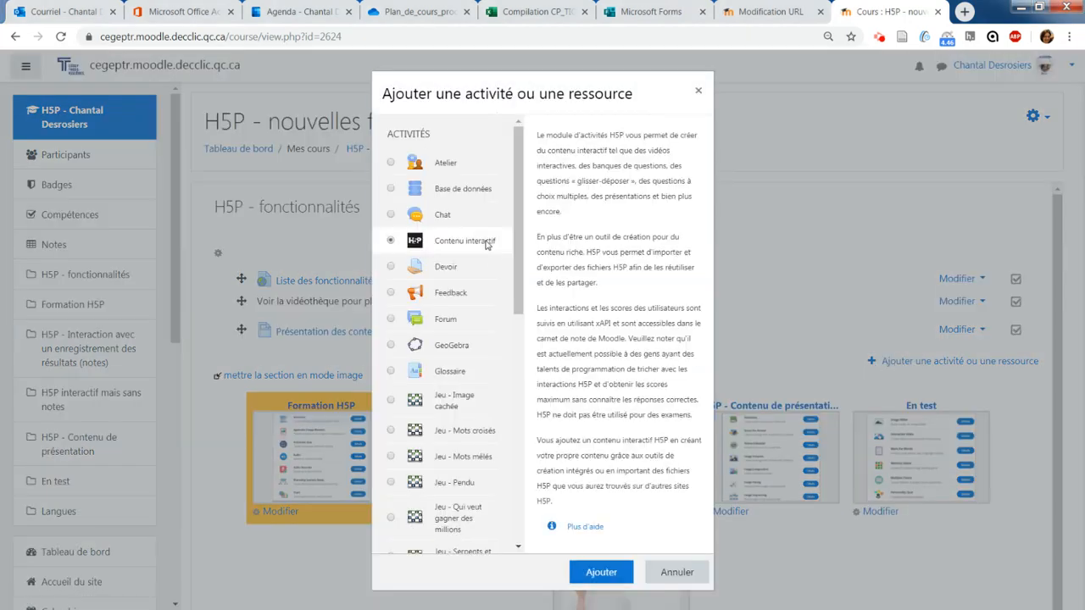
click(590, 576)
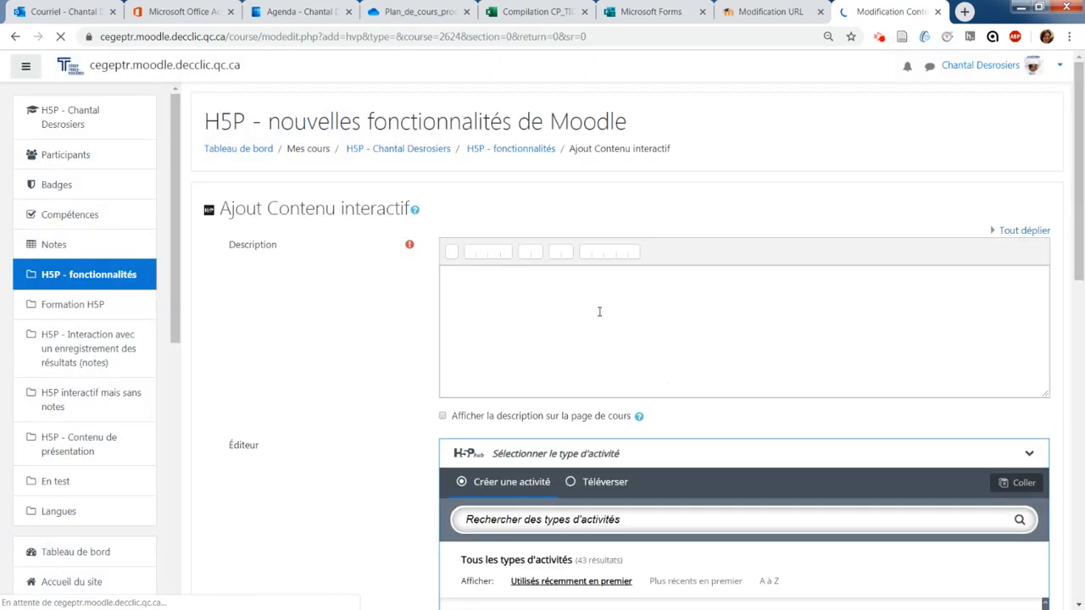
text(rbre)
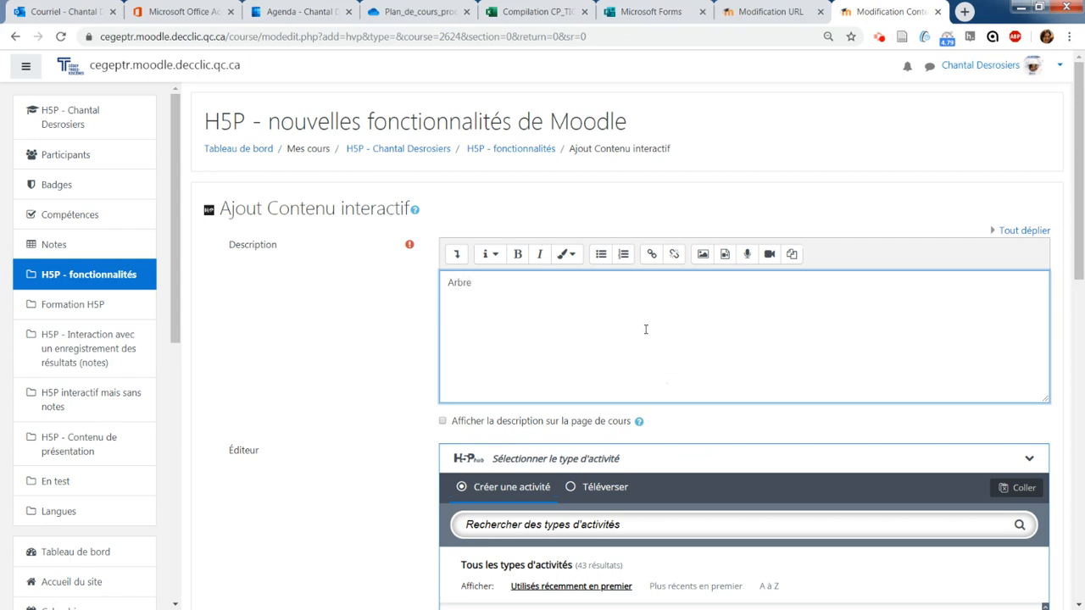
- Sort the H5P activity types from A to Z and choose Branching Scenario (beta) for the new activity
scroll(648, 319, down, 1)
scroll(648, 319, down, 3)
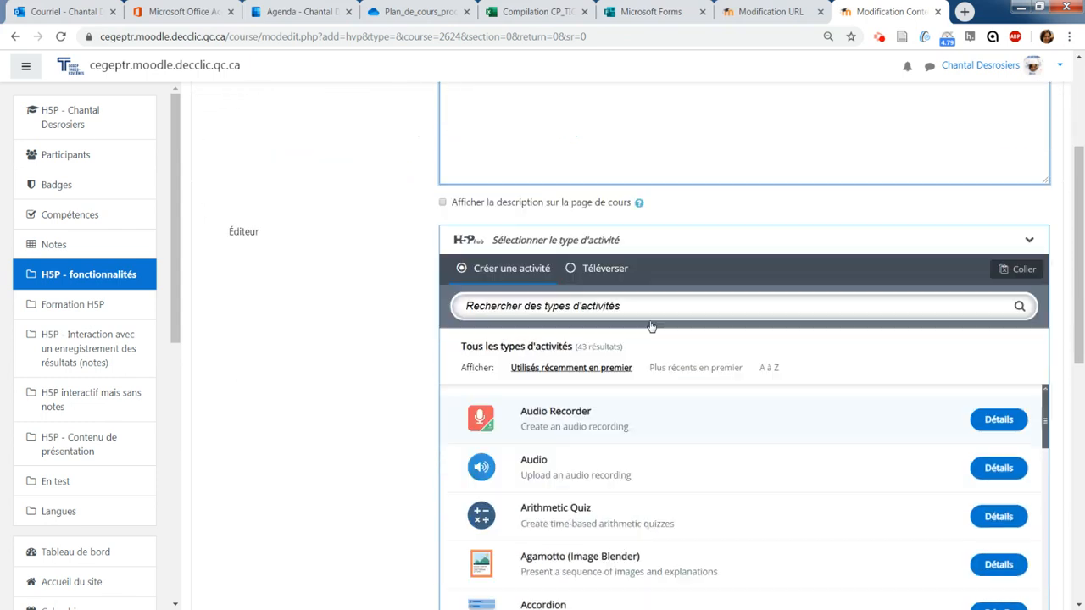
click(768, 307)
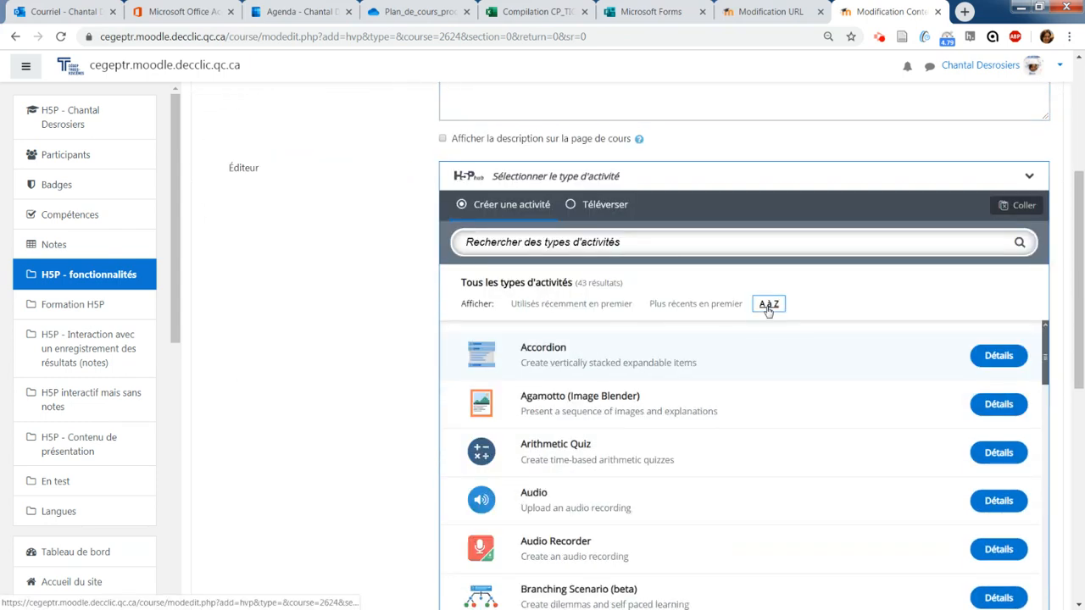
scroll(744, 383, down, 1)
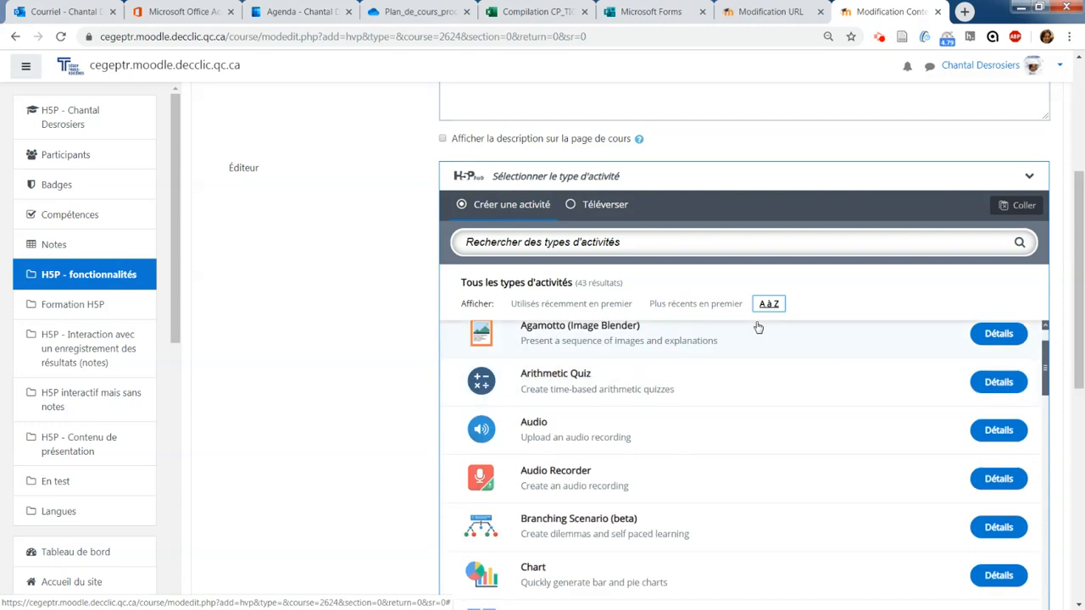
click(576, 527)
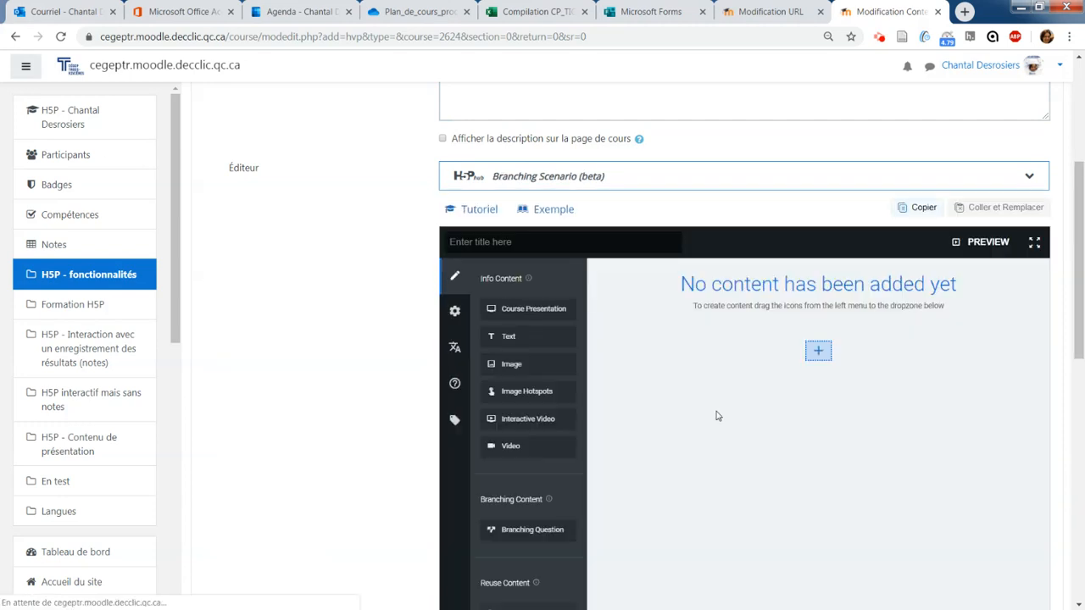
- Place a Branching Question in the empty scenario, titled "Accord du participe passé", with the question "Participe passé avec être ou avoir"
scroll(758, 397, down, 1)
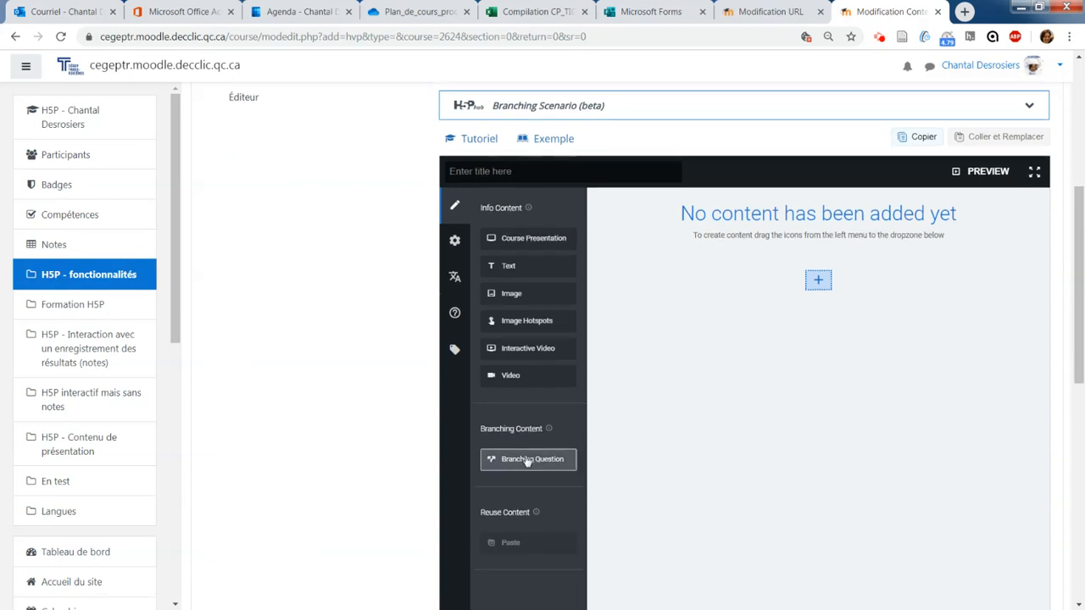
drag(527, 461, 811, 285)
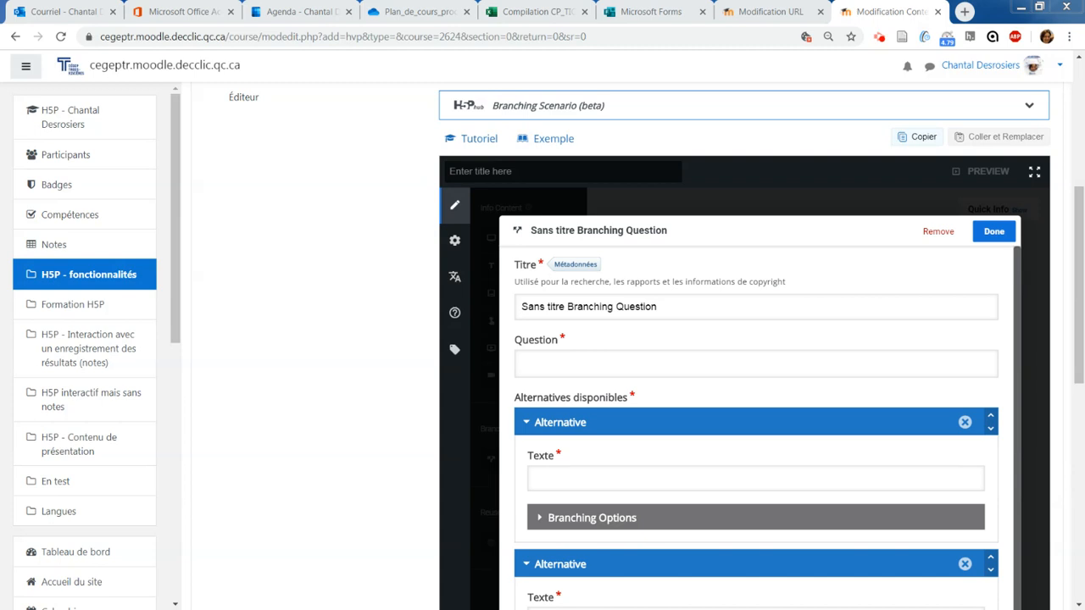
click(695, 306)
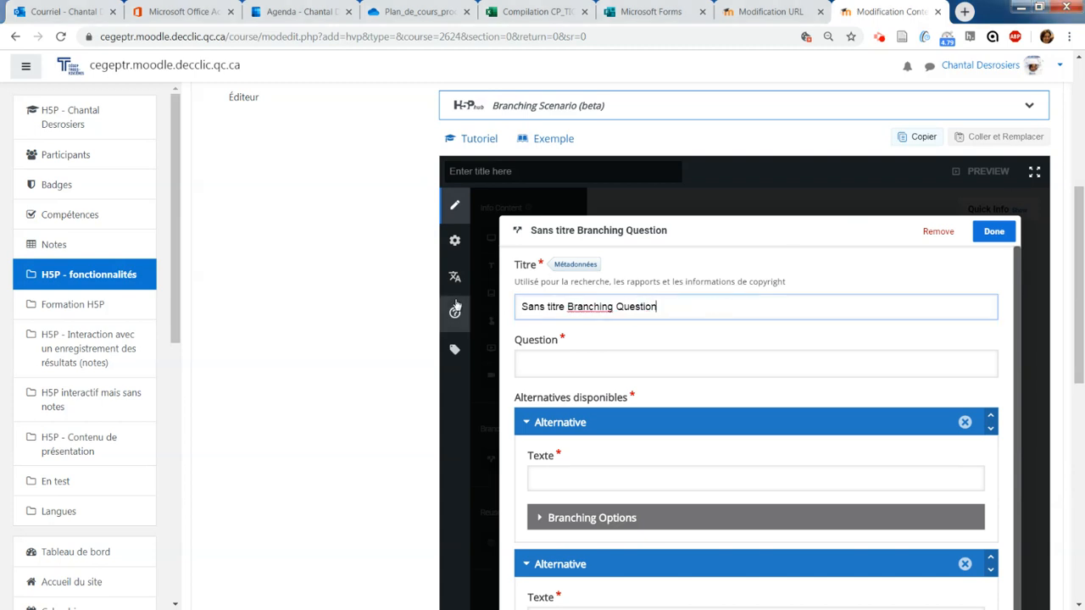
drag(517, 307, 683, 310)
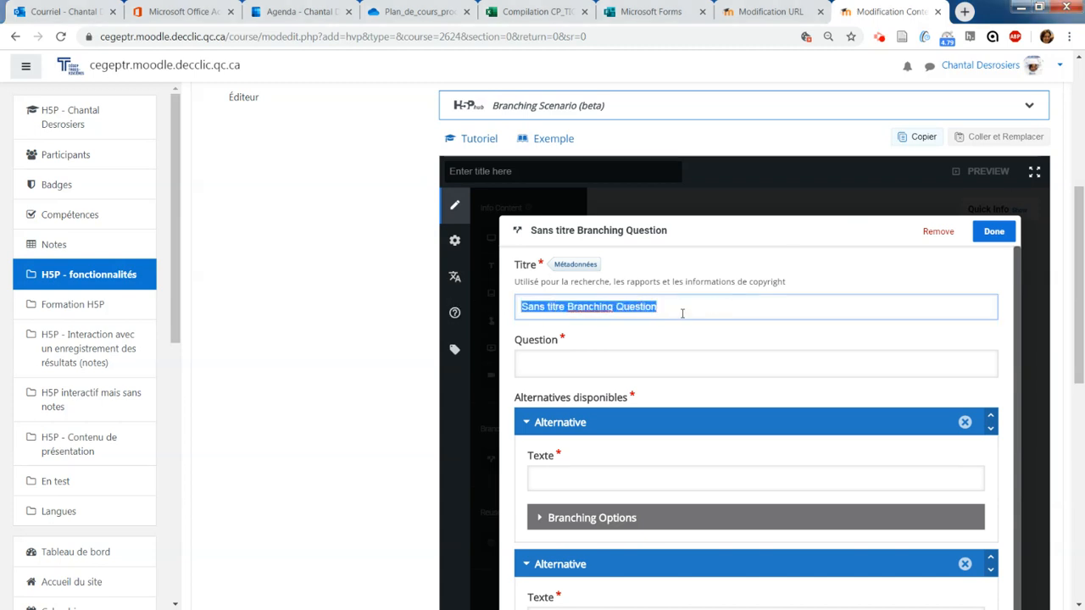
text(Accord du participe passé)
key(alt+Tab)
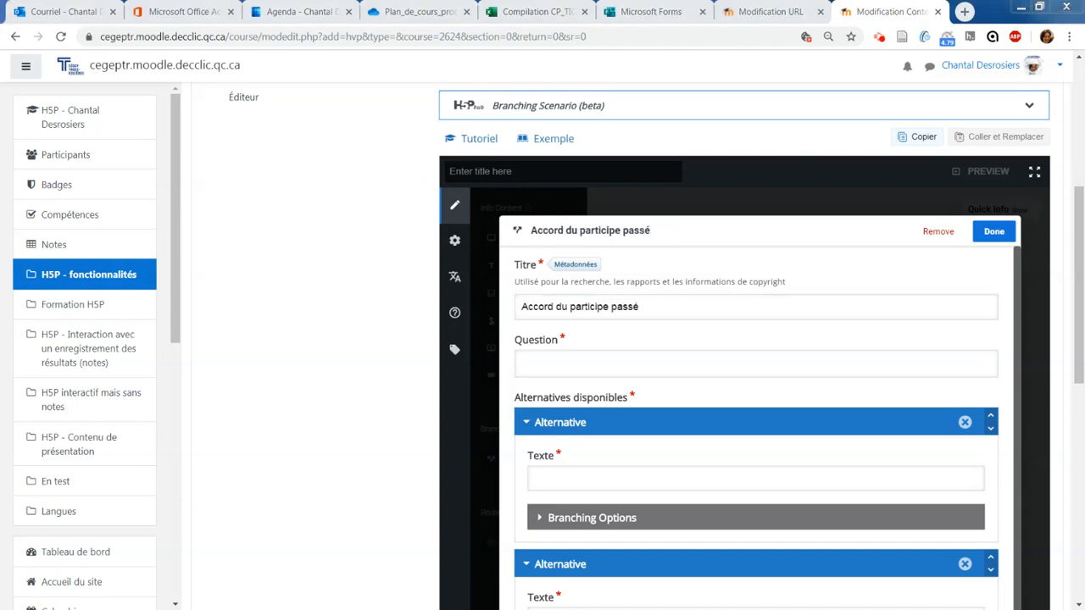
click(670, 363)
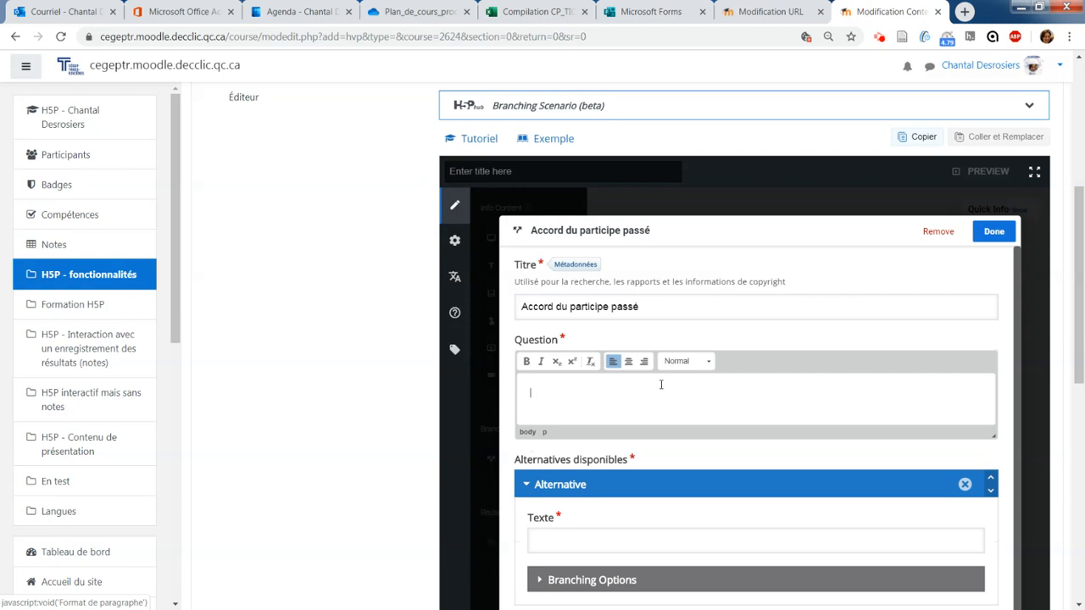
text(Participe passé avec être ou avoir)
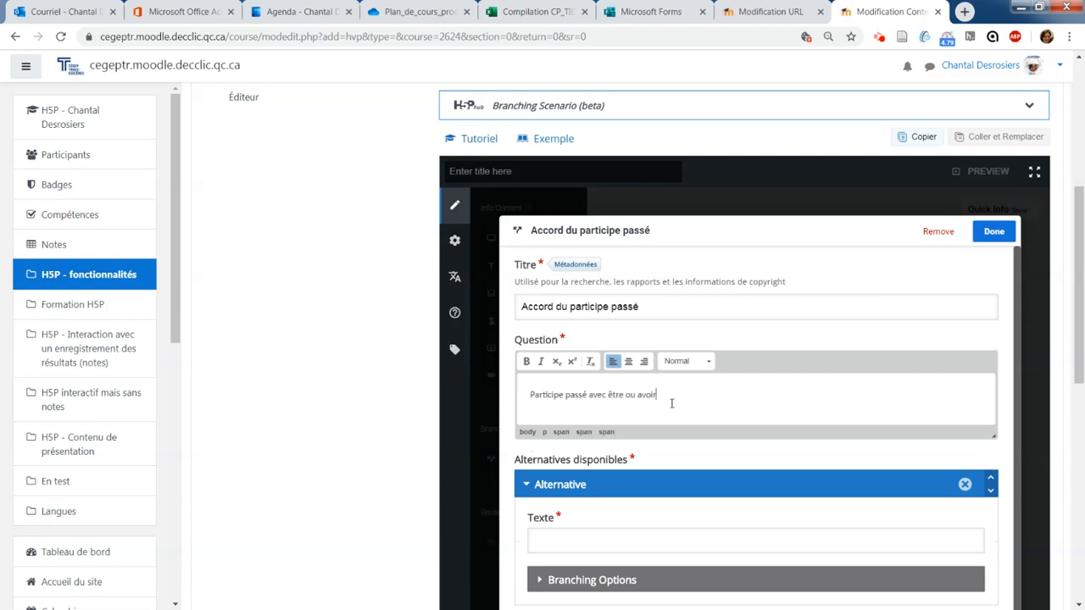
- Enter "Participe passé avec être : S'accorde en genre et en nombre avec le sujet du verbe" as first alternative, with a Custom end scenario
scroll(669, 410, down, 4)
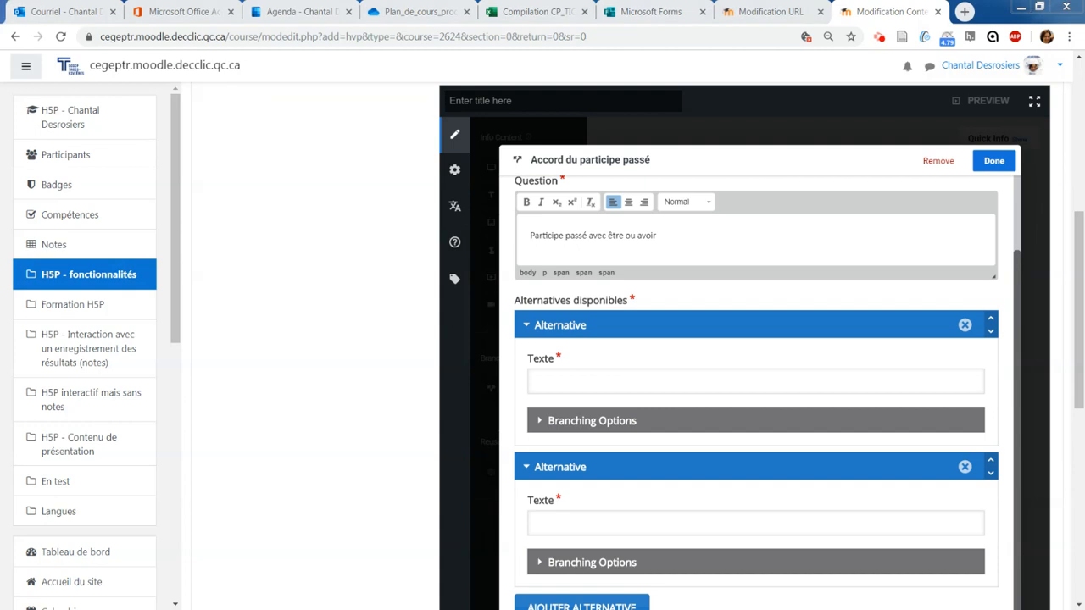
click(670, 383)
text(Participe passé avec être : S'accorde en genre et en nombre avec le sujet du verbe)
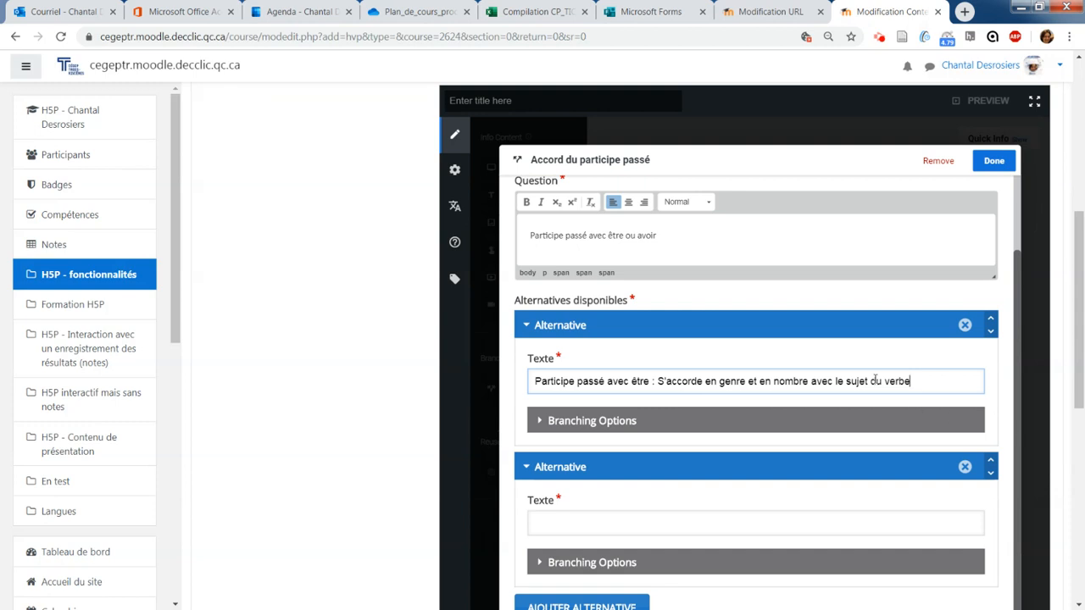
click(651, 422)
click(639, 438)
click(637, 467)
- Enter "Participe passé avec avoir" as the second alternative and finish the first branching question
scroll(719, 399, down, 5)
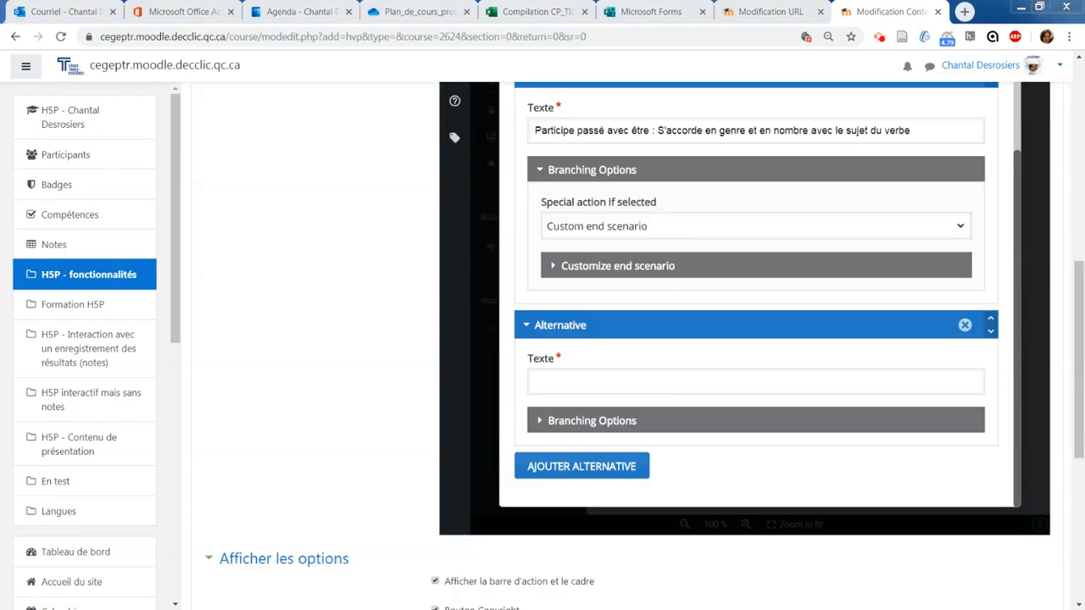
click(738, 381)
text(Participe passé avec avoir)
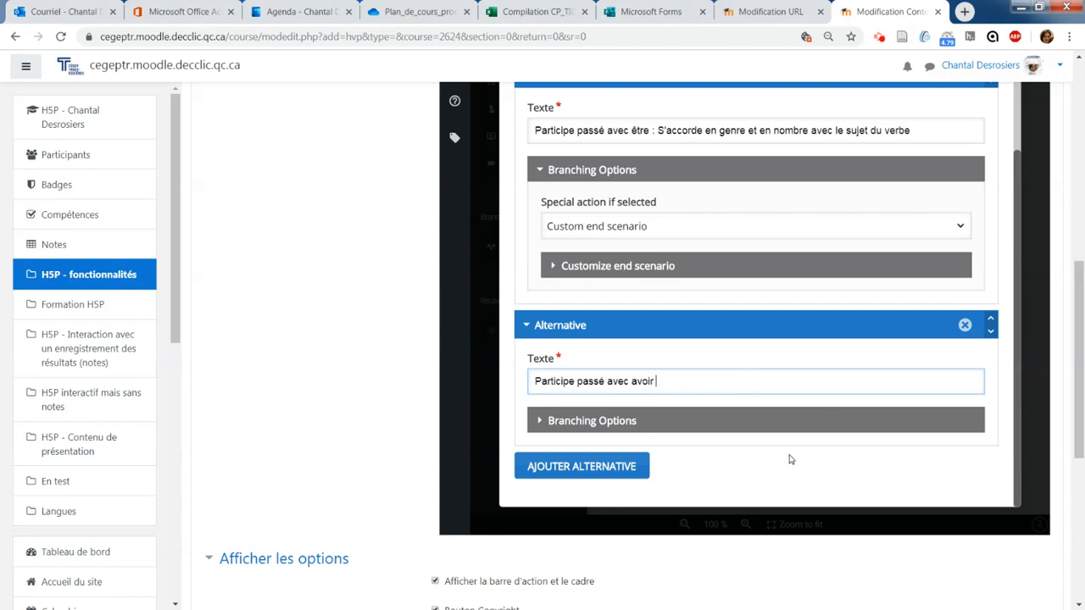
scroll(916, 351, up, 2)
scroll(916, 352, up, 3)
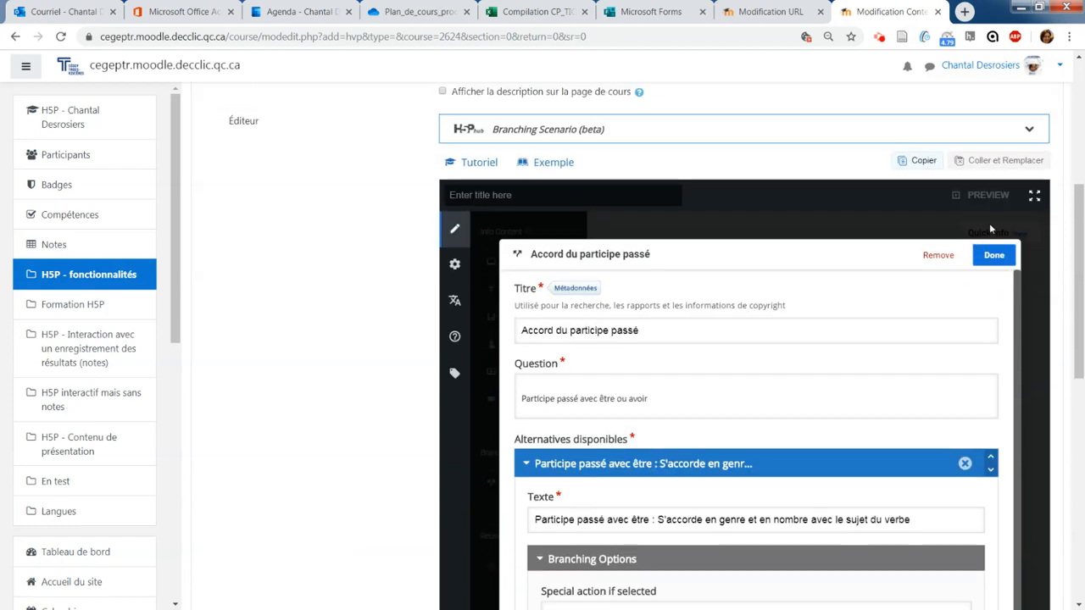
click(994, 256)
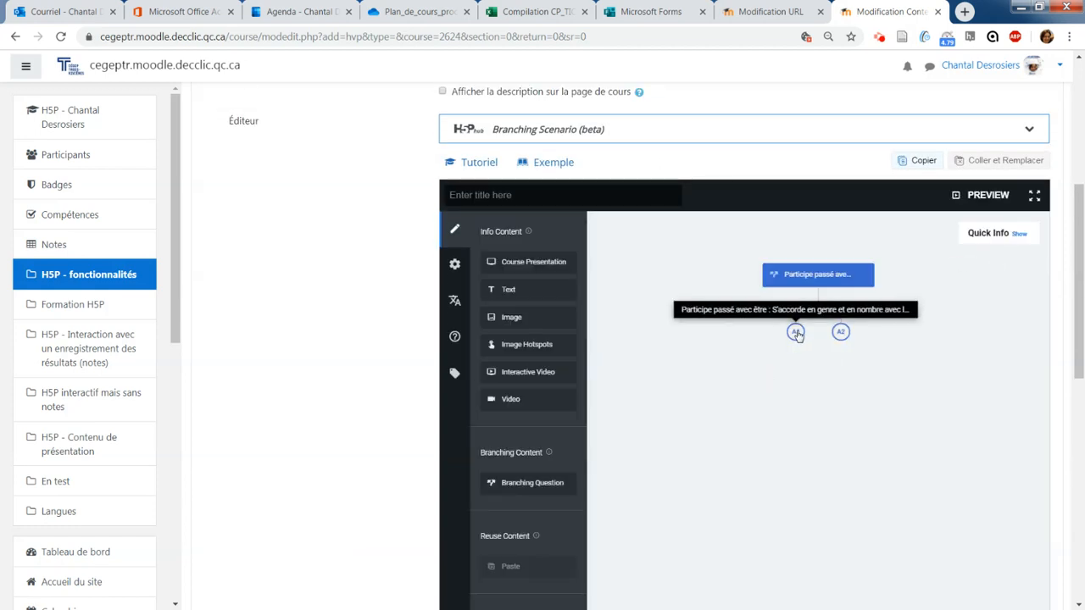
- Place a Branching Question under alternative A2, titled "Participe passé avec avoir", with the question "Avant ou après"
scroll(795, 334, down, 1)
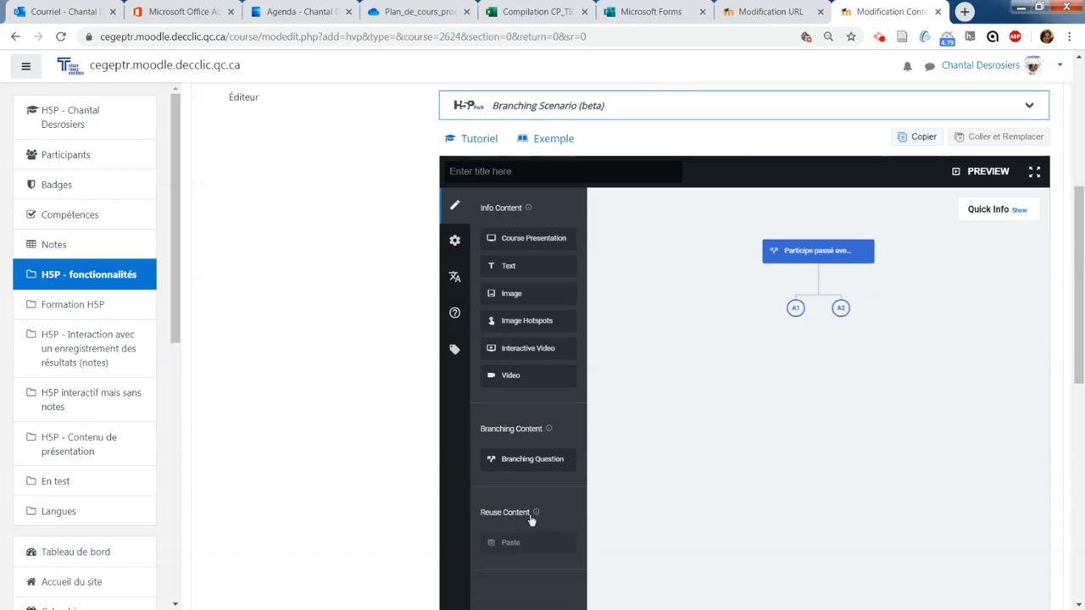
drag(542, 464, 856, 337)
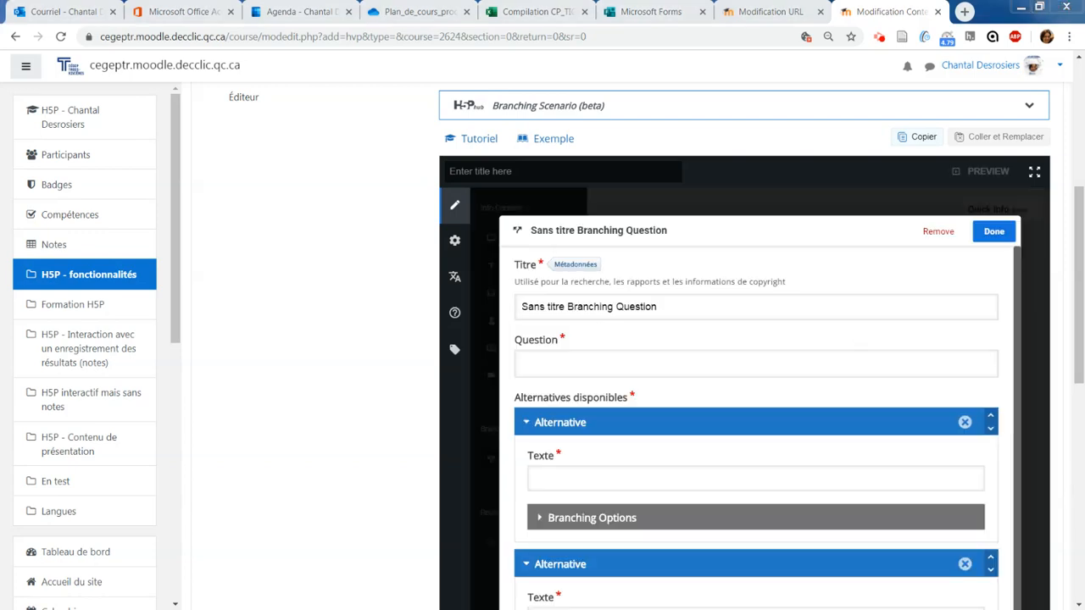
drag(687, 300, 518, 308)
text(Participe passé avec avoir)
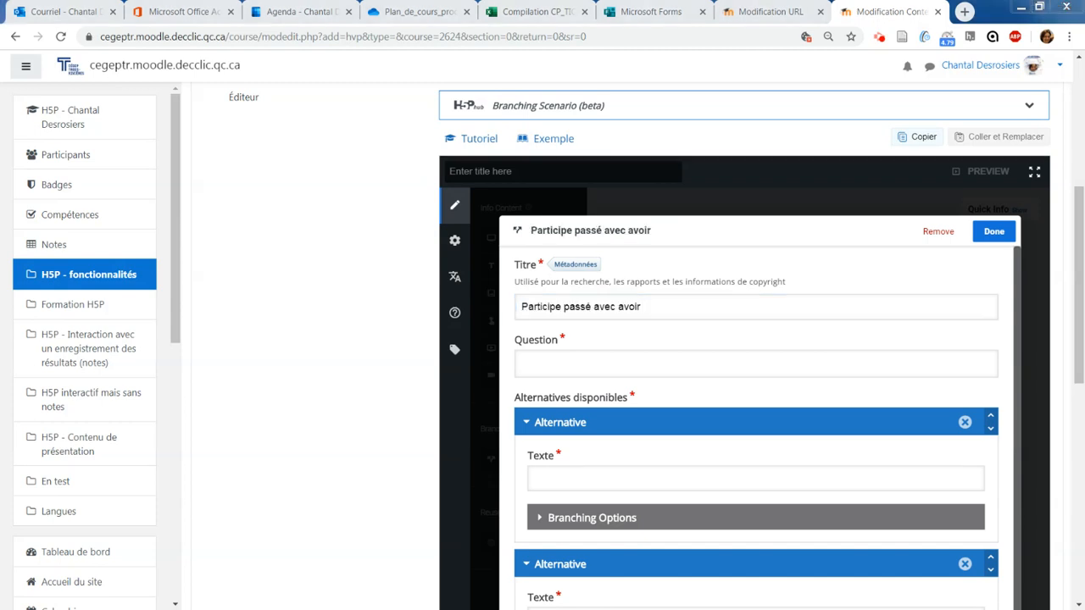
click(731, 364)
text(Avant ou après)
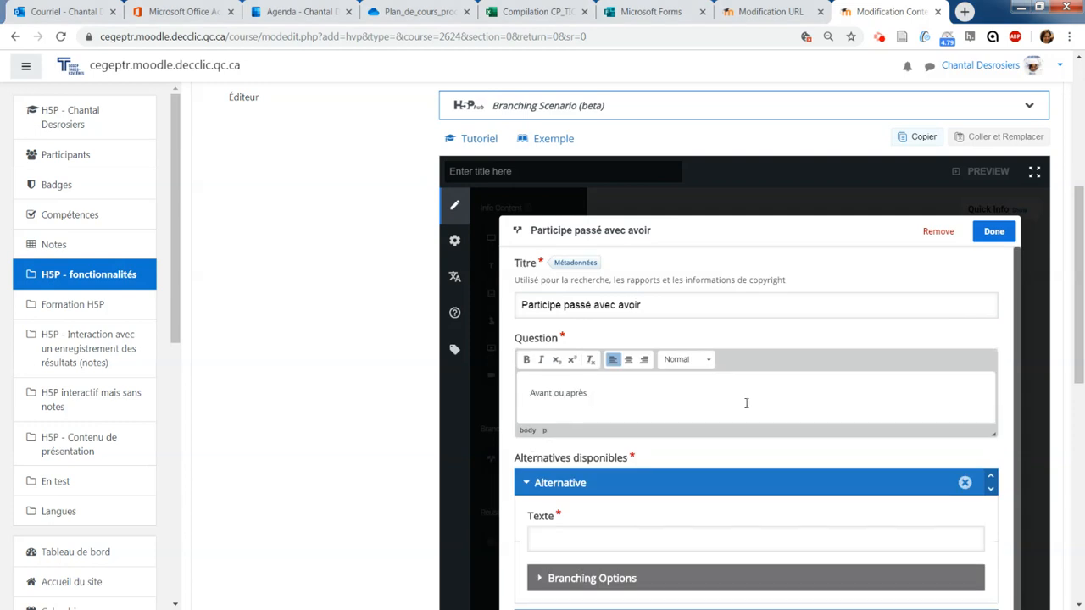
- Enter the two alternatives of this question as "Avant : en genre et en nombre avec le sujet" and "Après : invariable"
scroll(745, 405, down, 1)
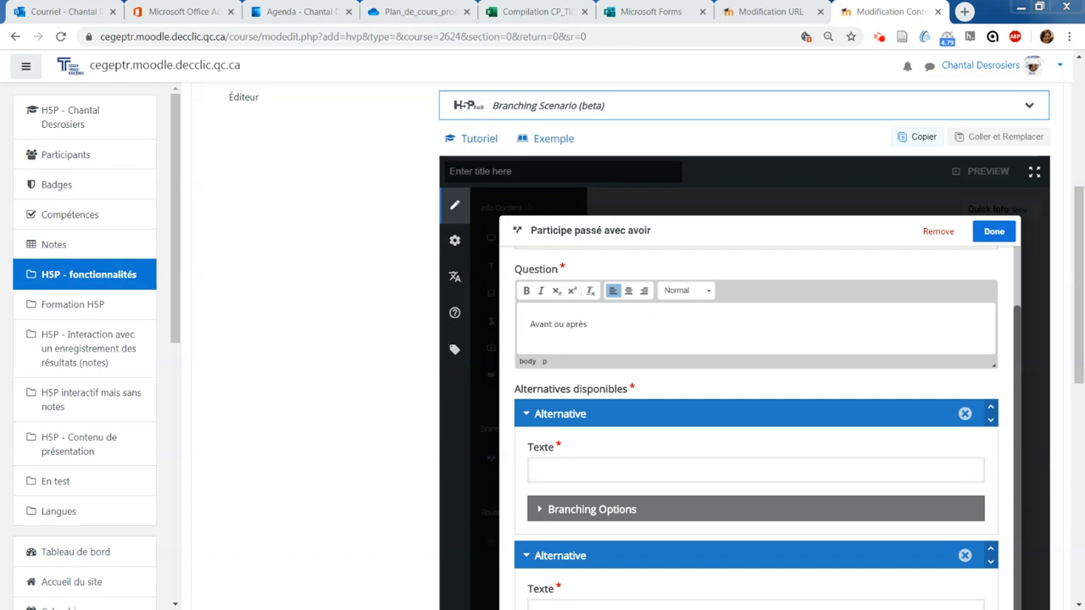
click(642, 472)
text(Avant : en genre et en nombre avec le sujet)
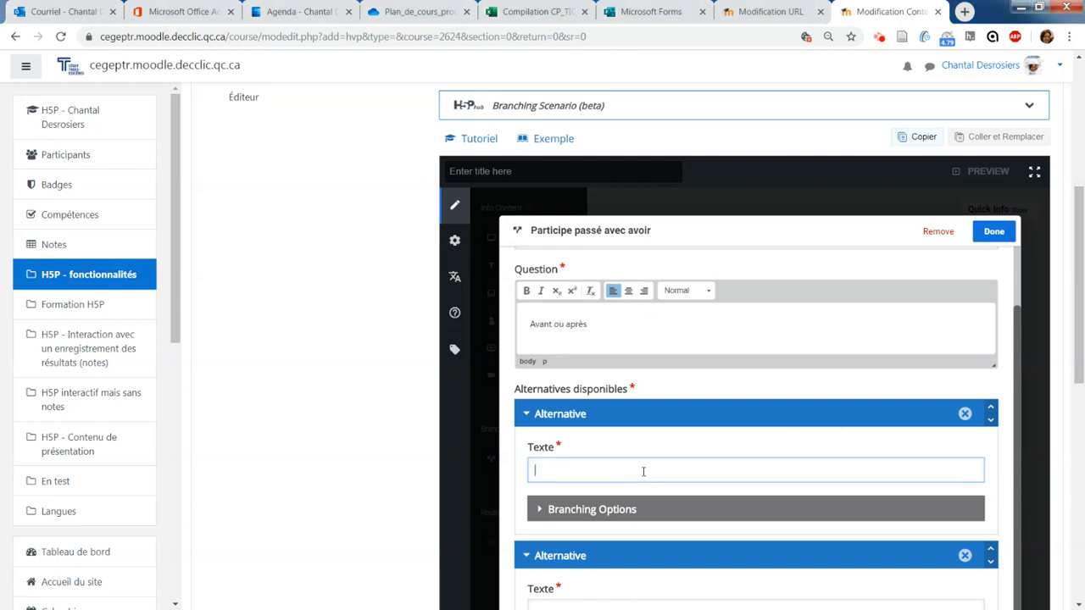
key(alt+Tab)
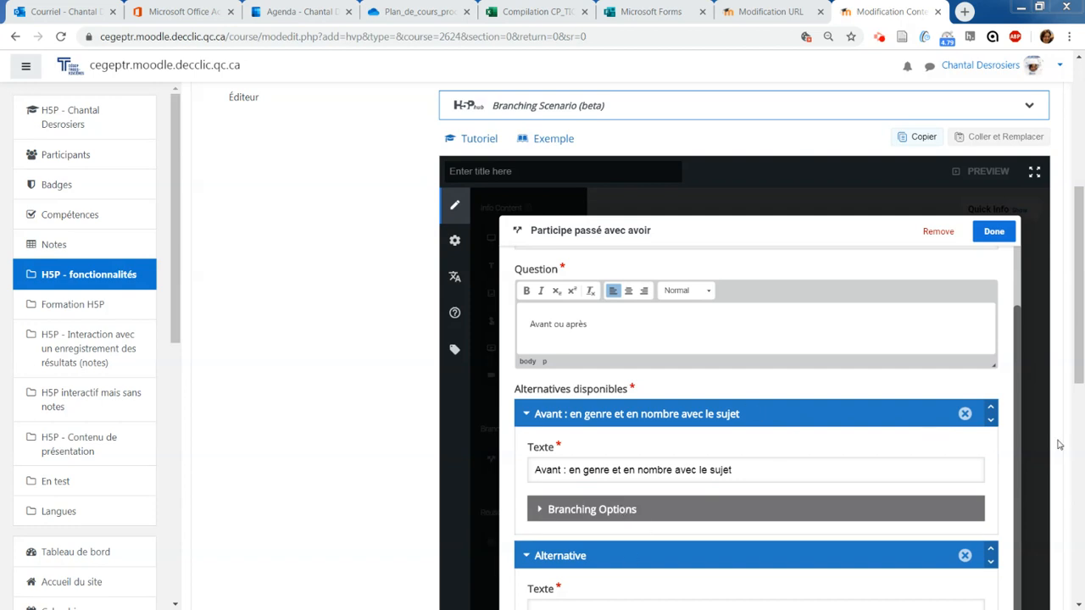
drag(1070, 308, 1071, 385)
click(653, 386)
text(Après : invariable)
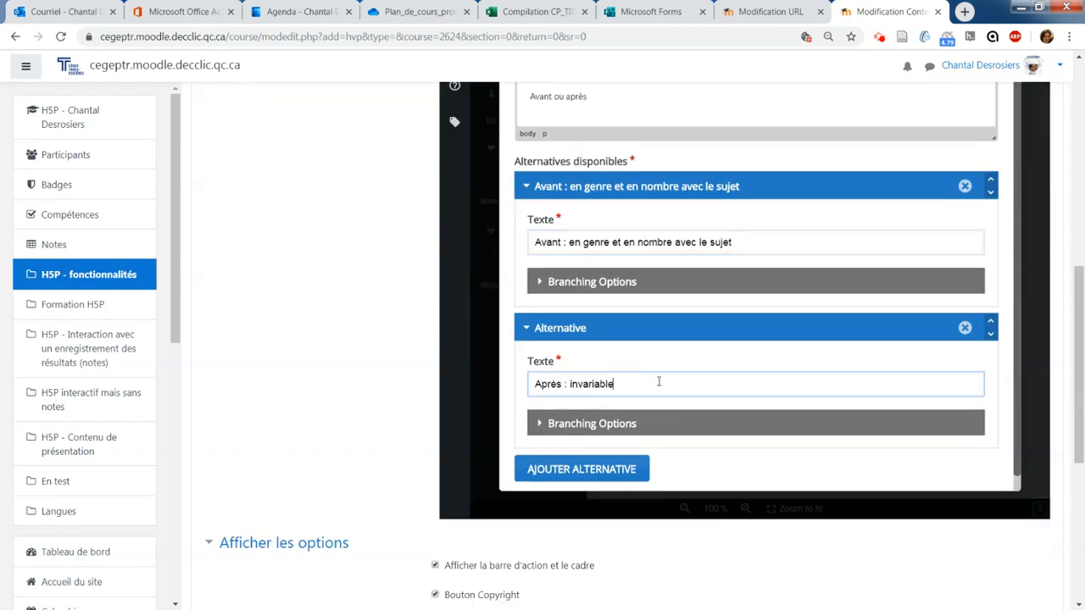
- Set the special action of both the Avant and Après alternatives to Custom end scenario and finish the second branching question
click(635, 281)
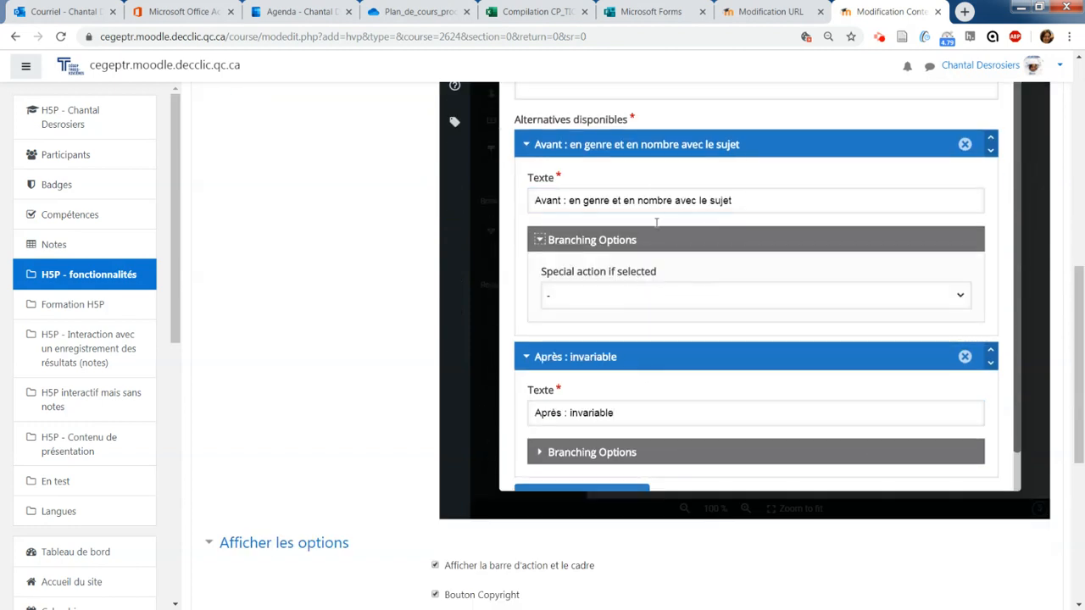
click(626, 302)
click(635, 332)
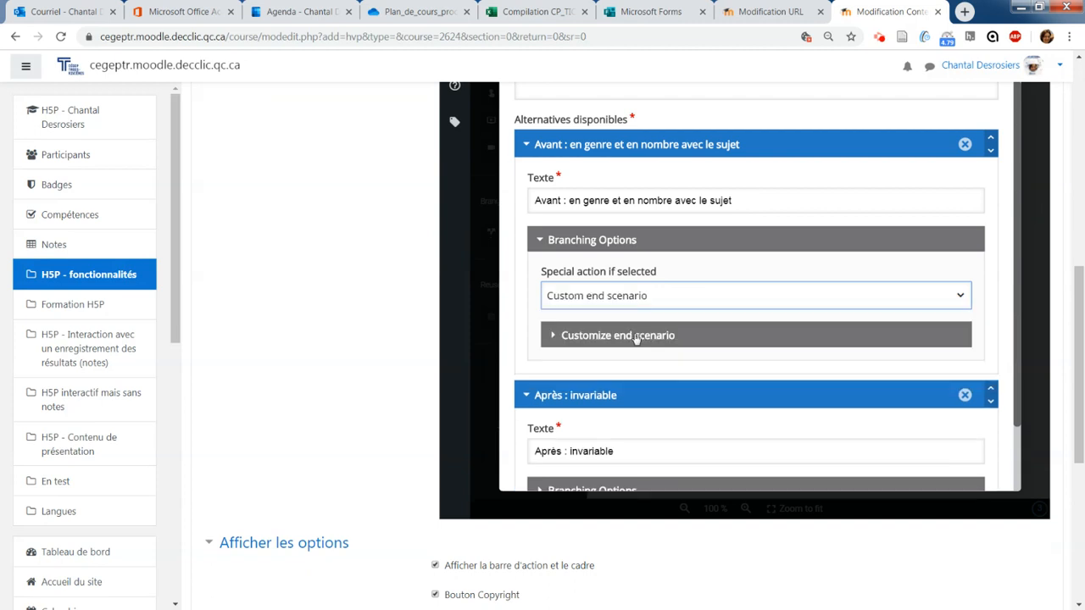
scroll(641, 428, down, 1)
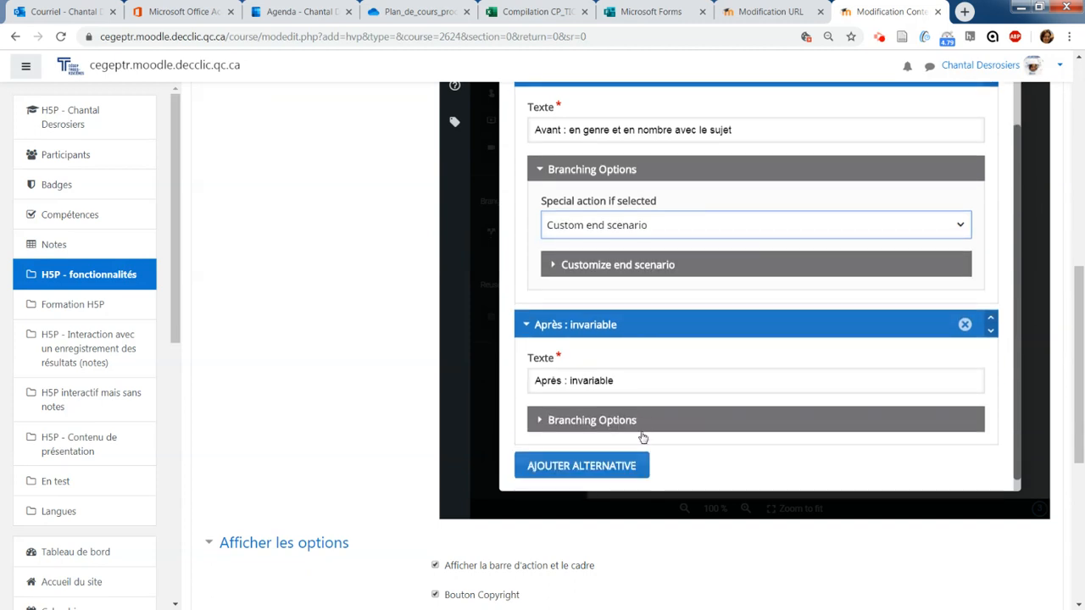
click(641, 425)
scroll(638, 439, down, 1)
click(635, 395)
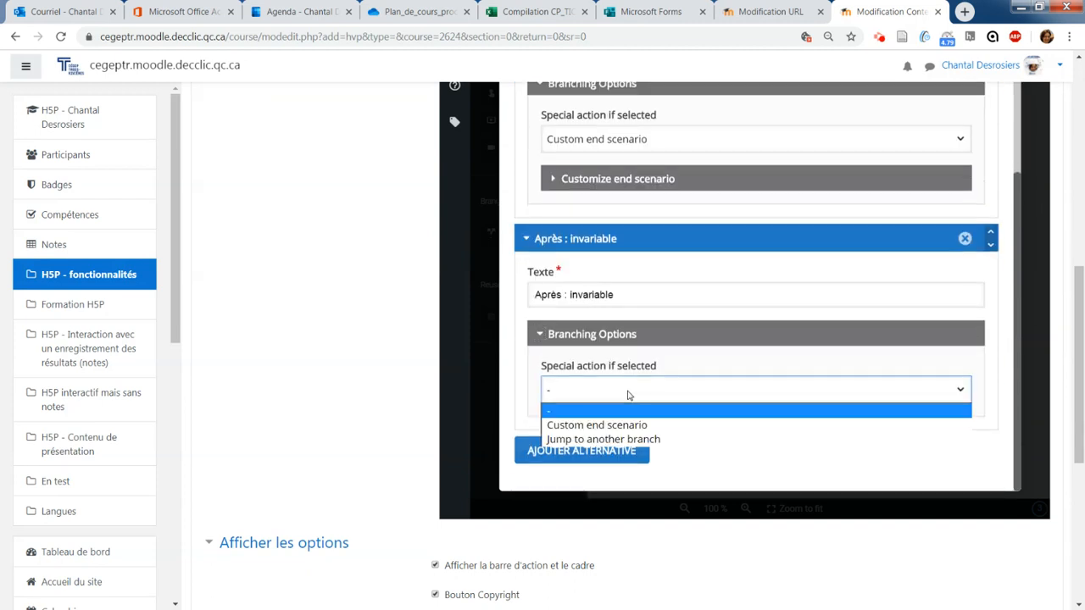
click(634, 428)
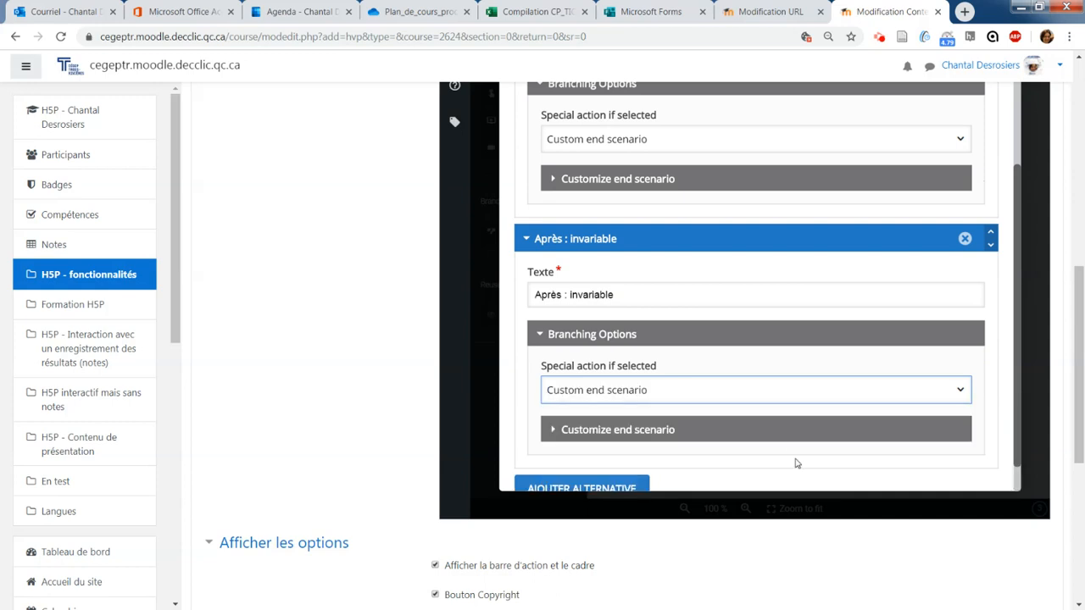
scroll(803, 443, up, 3)
scroll(804, 443, up, 3)
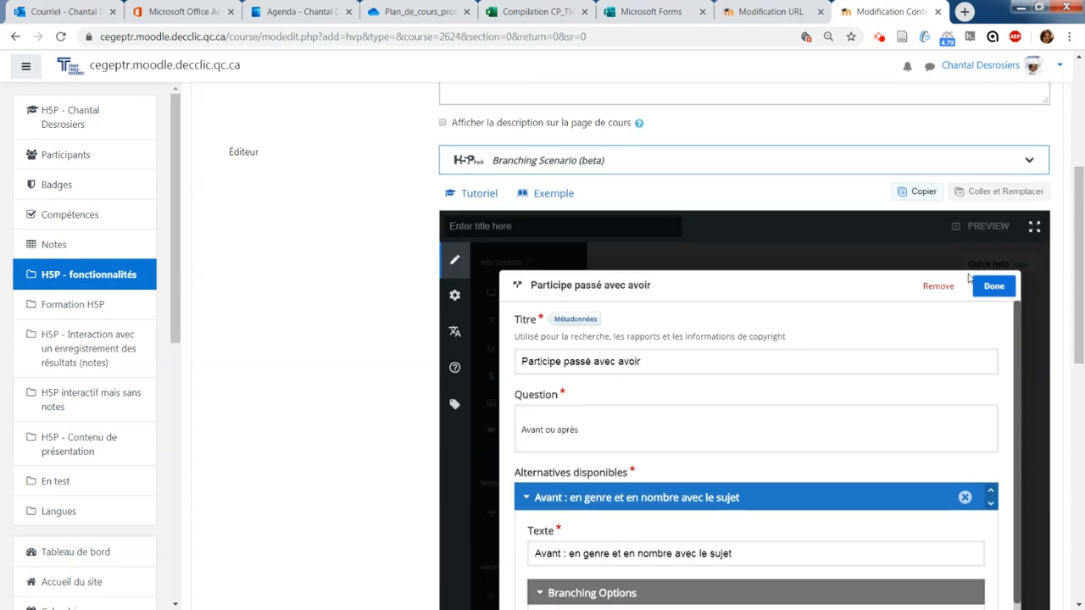
click(992, 285)
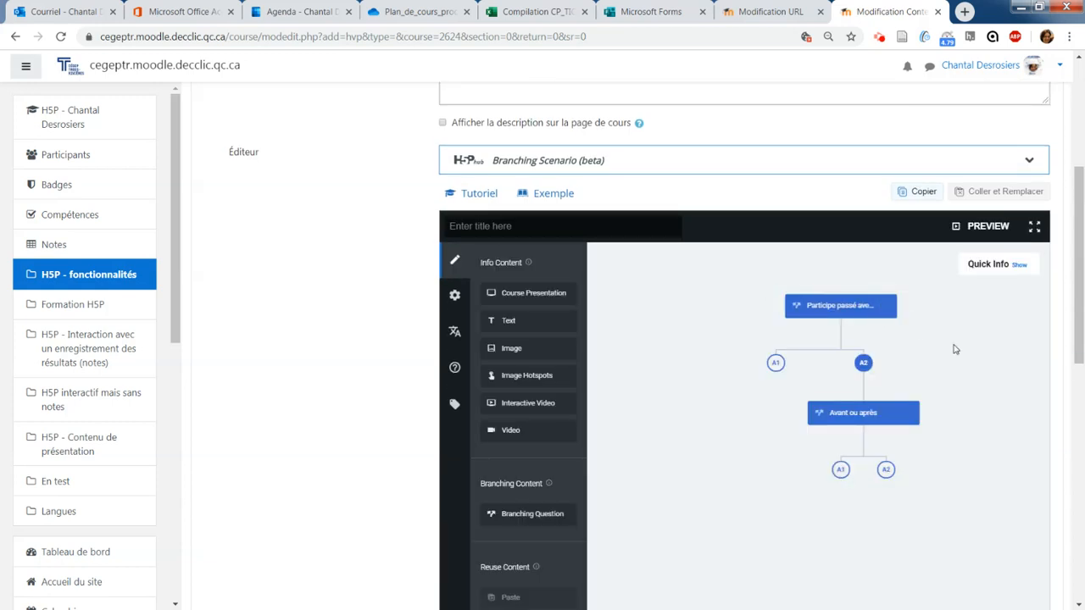
- Try to save the branching scenario activity and display it
scroll(956, 349, down, 7)
scroll(954, 347, down, 1)
click(650, 451)
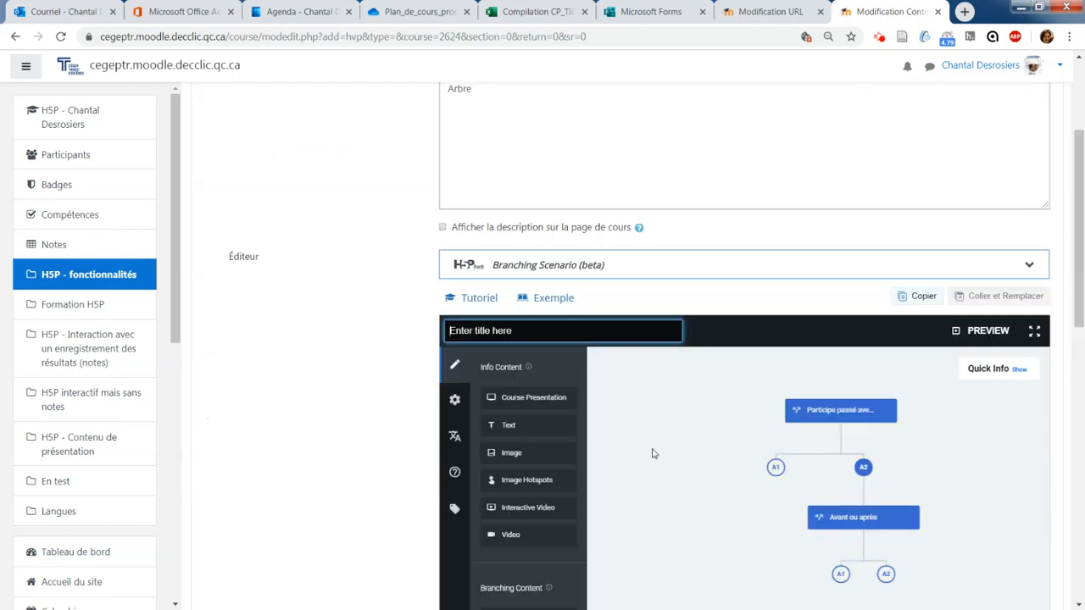
- Title the branching scenario "Arbre de décision - participe passé", then save the activity and display it
click(529, 336)
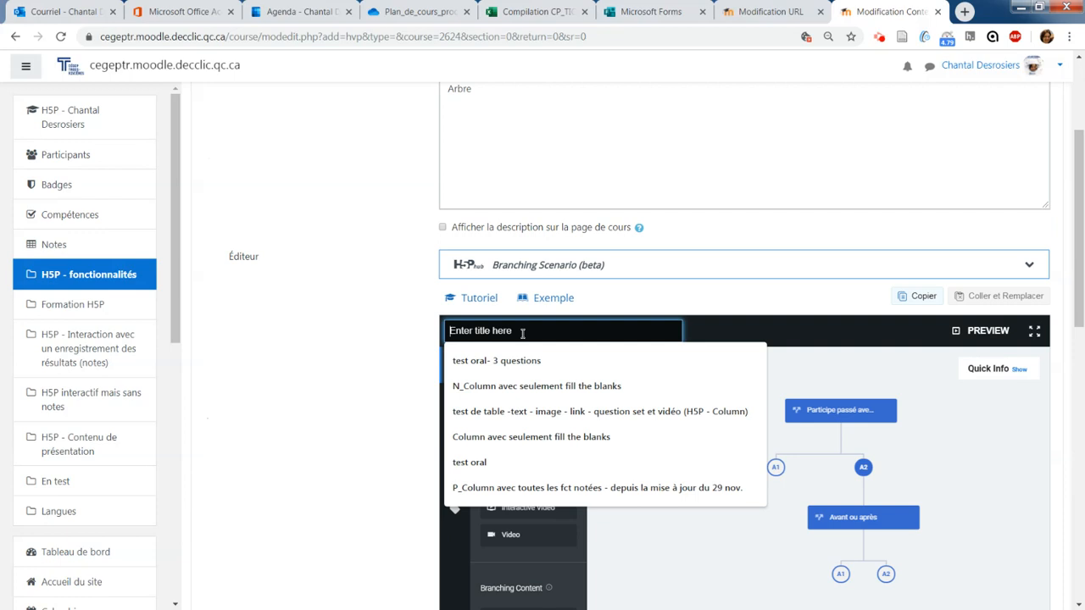
text(Arbre de décision )
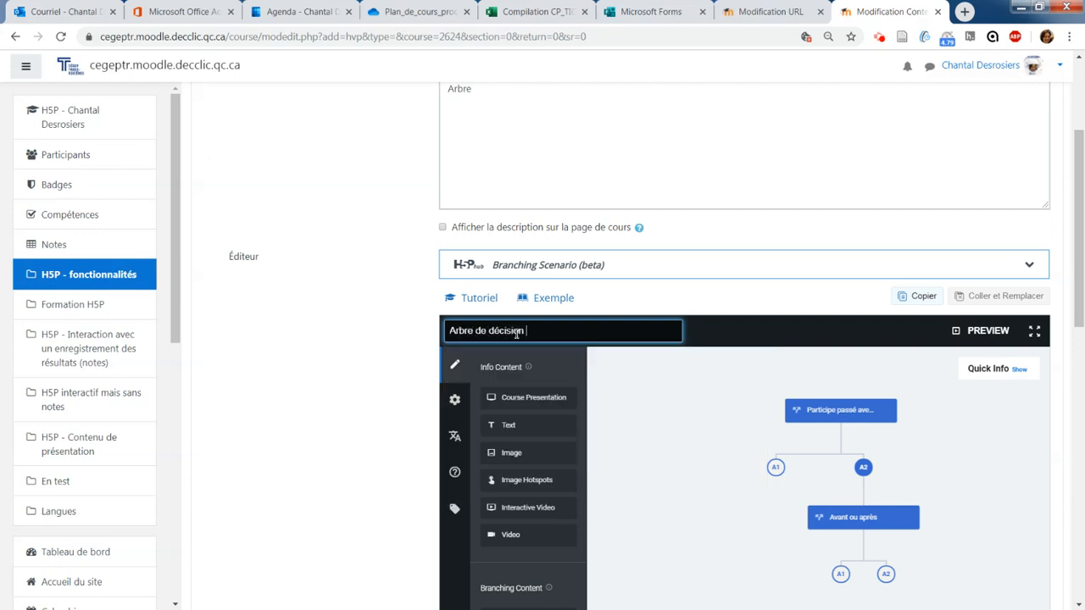
text(- participe pa)
key(BackSpace)
text(e passé)
scroll(751, 412, down, 8)
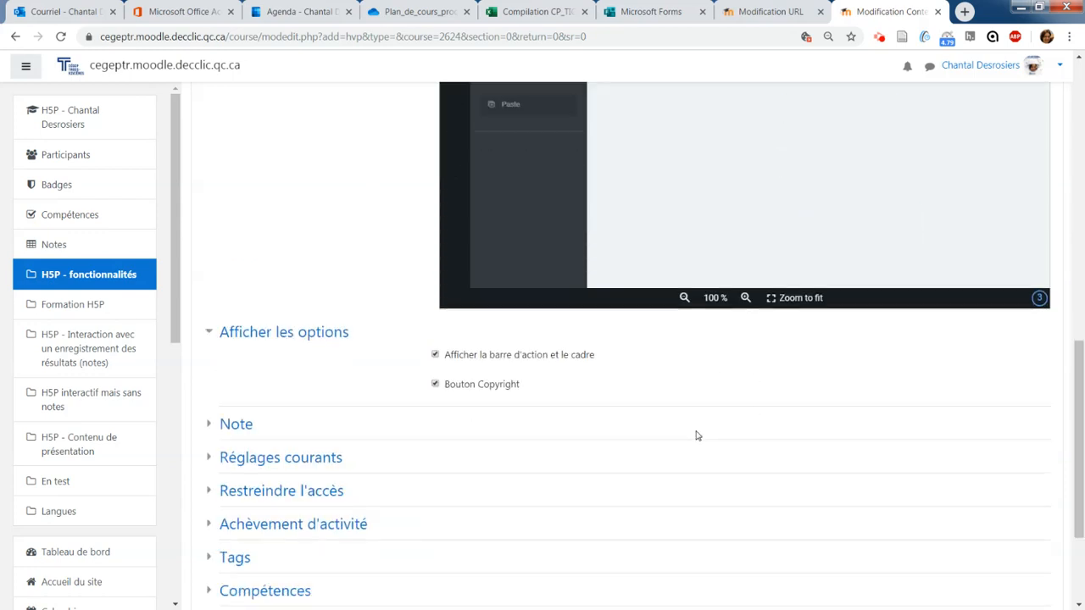
scroll(697, 435, down, 2)
click(635, 452)
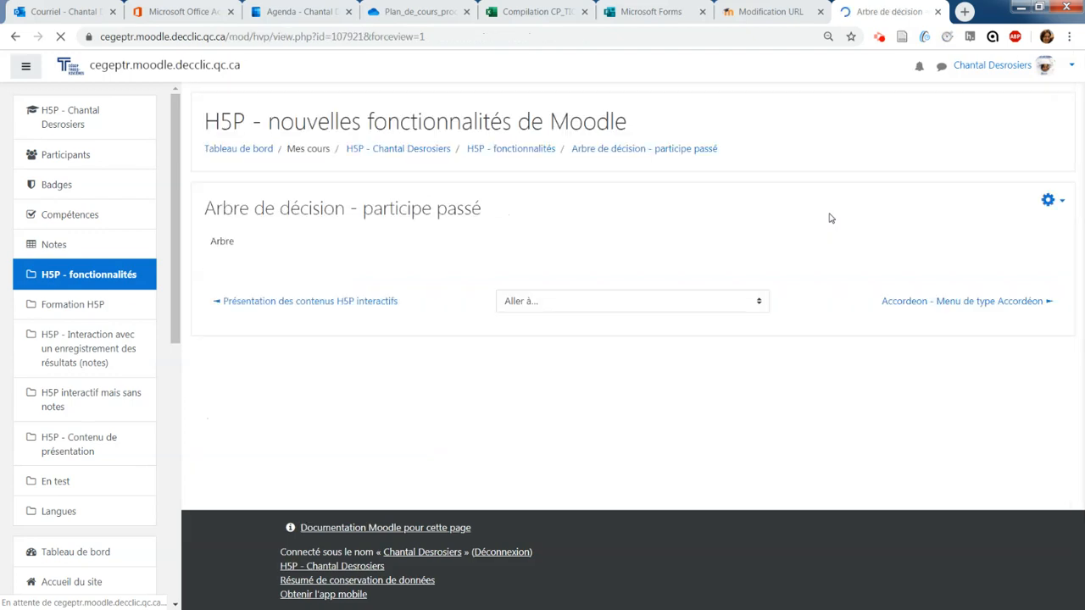
- Test the scenario by starting the course, choosing the "Participe passé avec être" answer and restarting from the end screen
scroll(847, 298, down, 2)
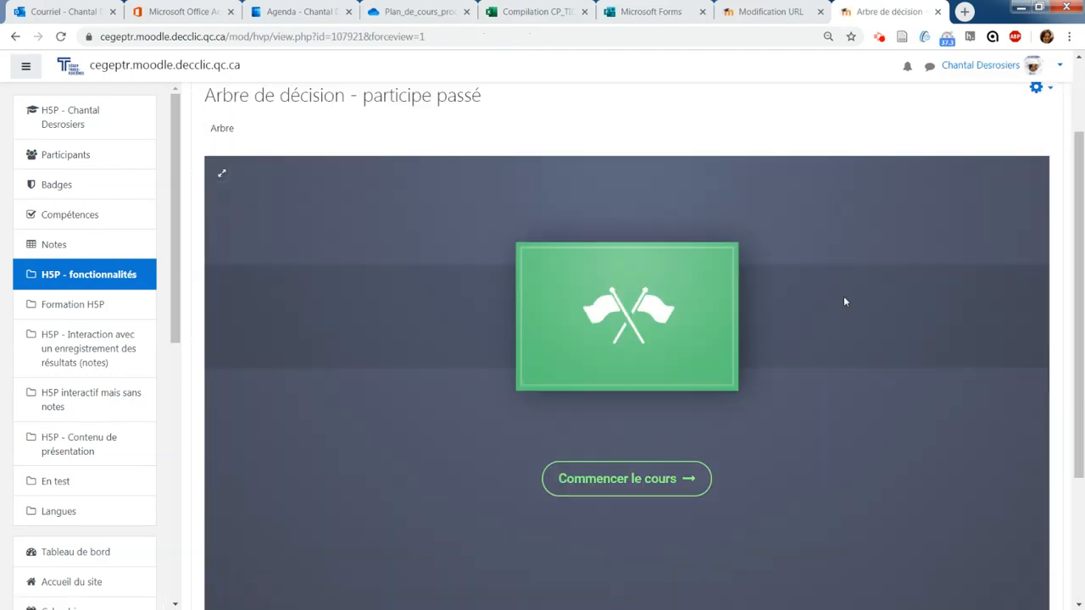
click(636, 393)
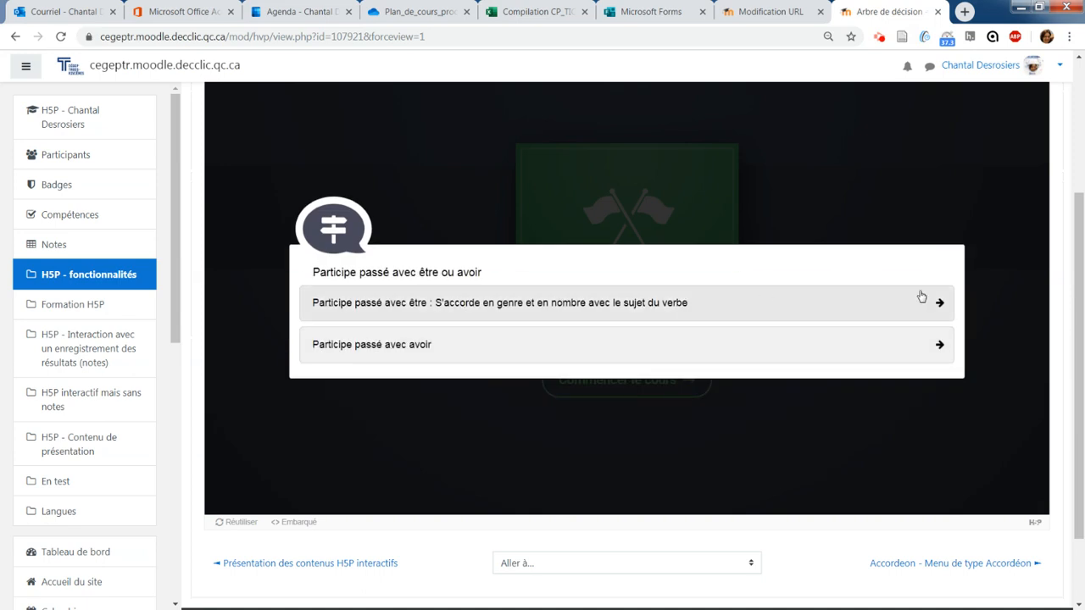
click(936, 305)
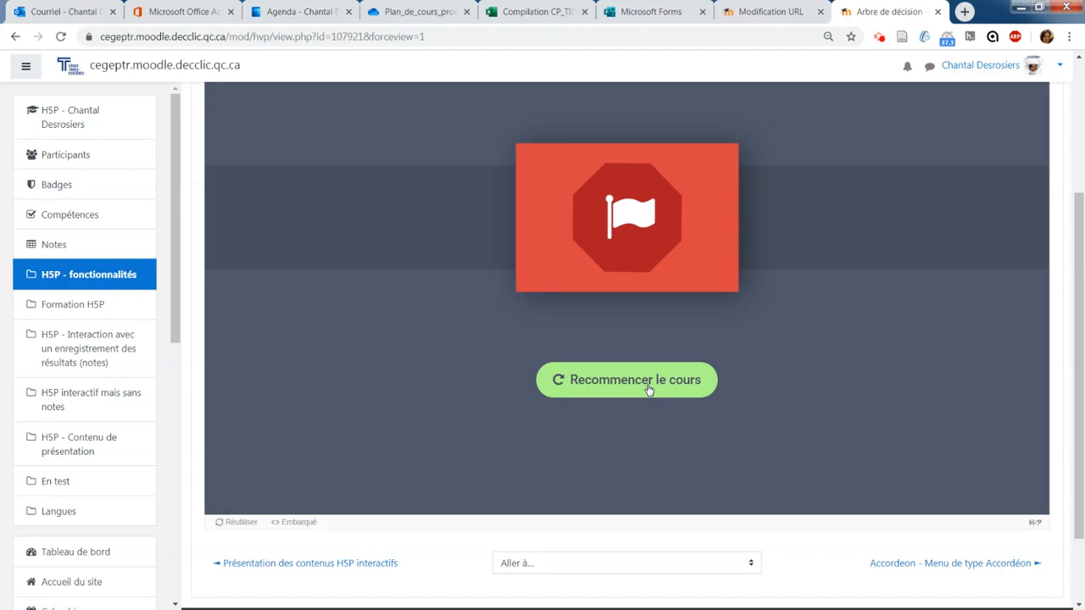
click(648, 388)
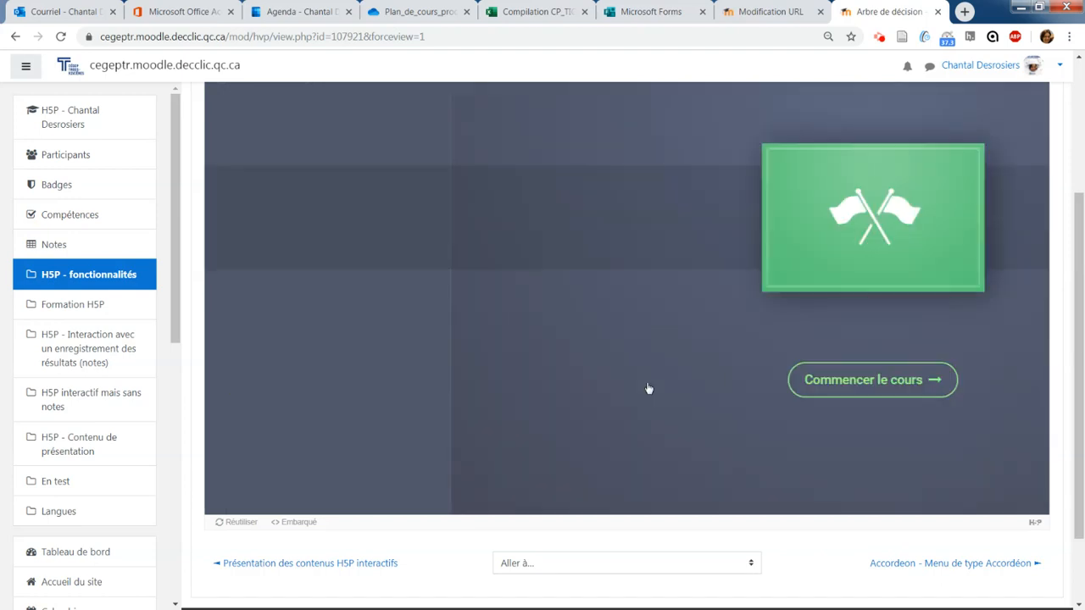
- Test the path "Participe passé avec avoir" followed by "Avant : en genre et en nombre avec le sujet", and restart the course
click(644, 381)
click(421, 354)
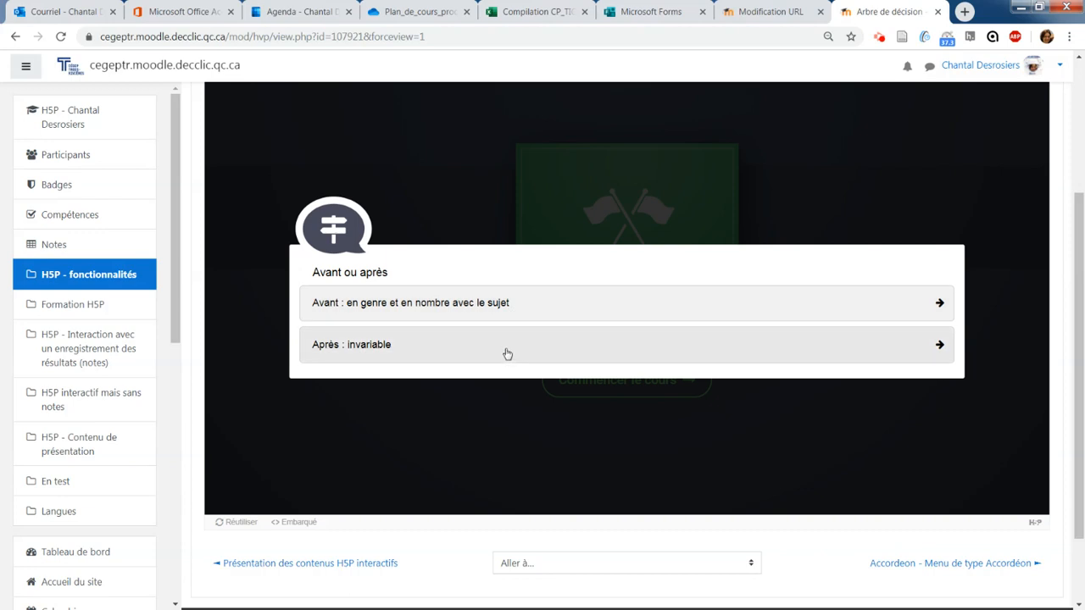
click(534, 303)
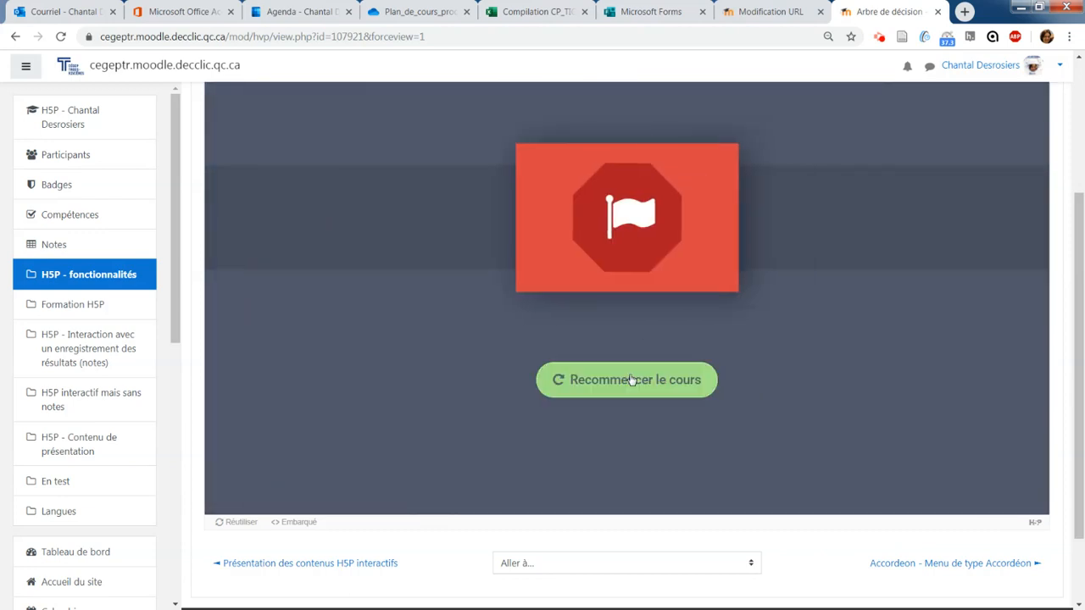
click(633, 380)
- Test the path "Participe passé avec avoir" followed by "Après : invariable", and restart the course
click(639, 383)
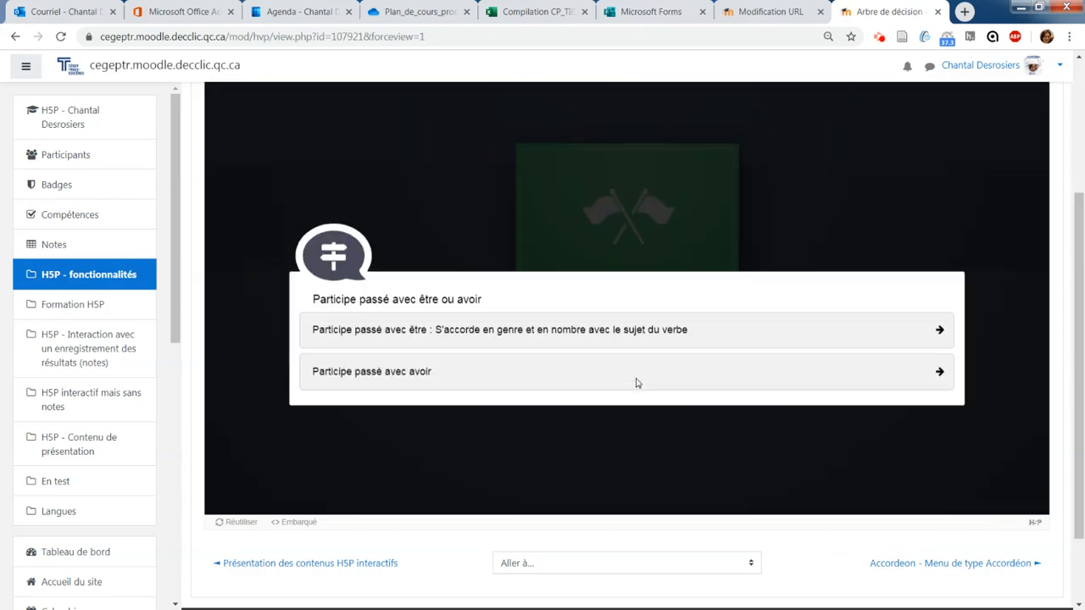
click(454, 353)
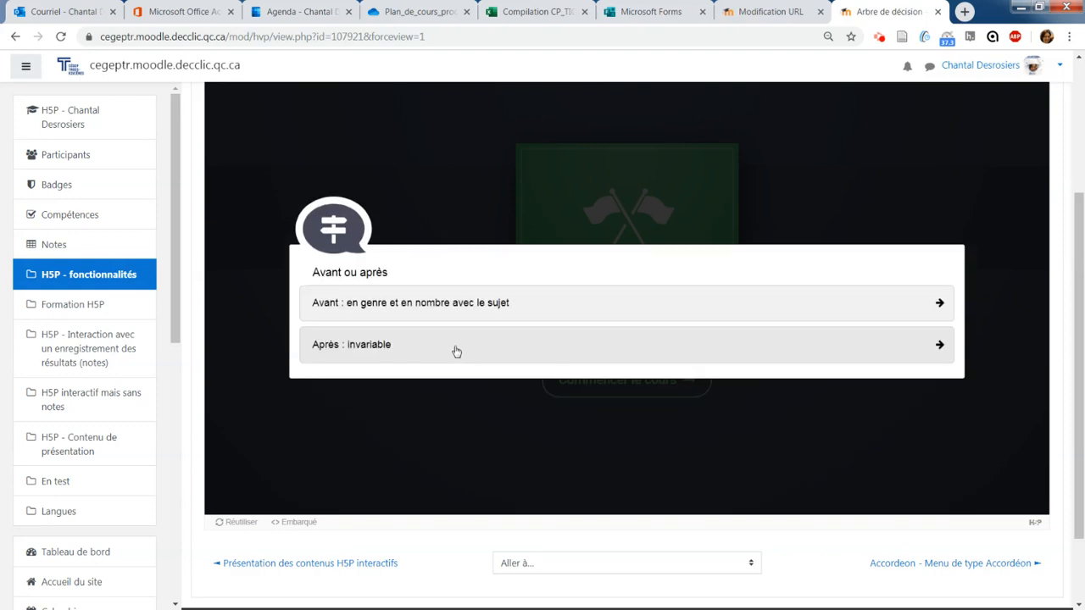
click(456, 349)
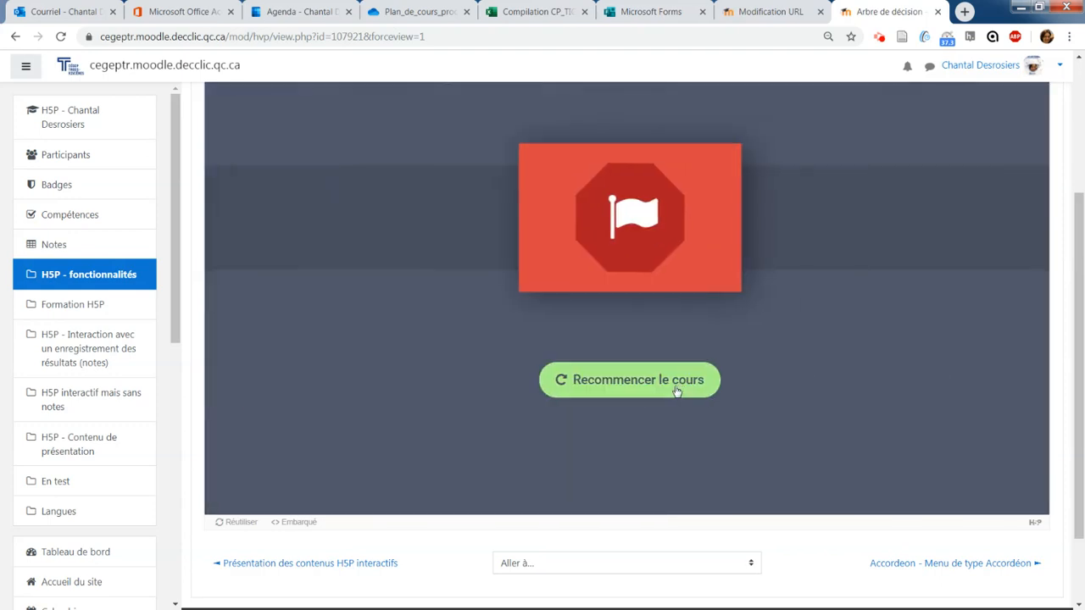
click(677, 388)
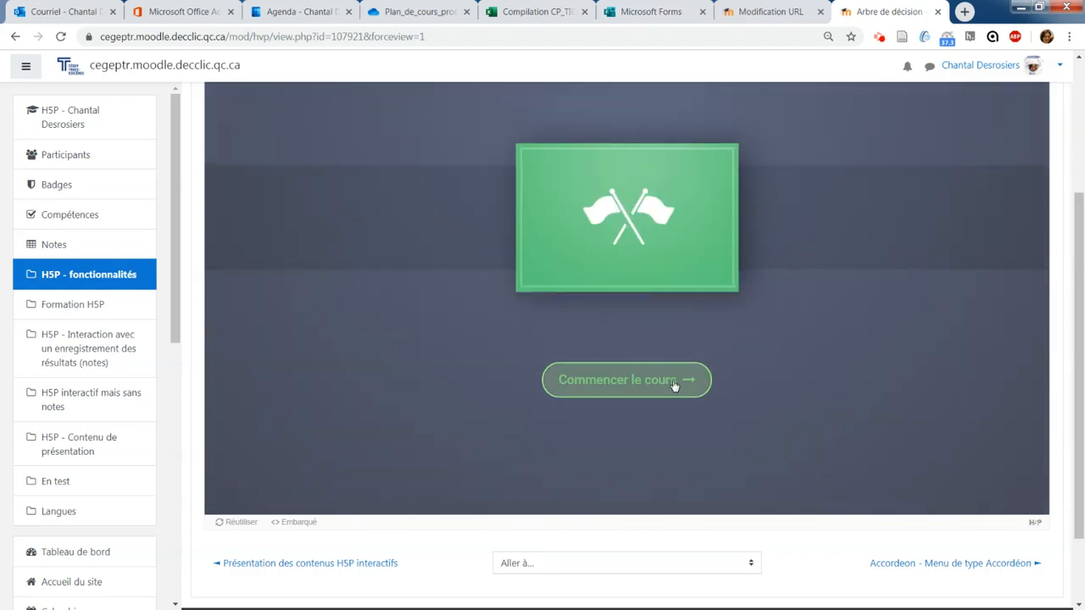
scroll(760, 373, up, 2)
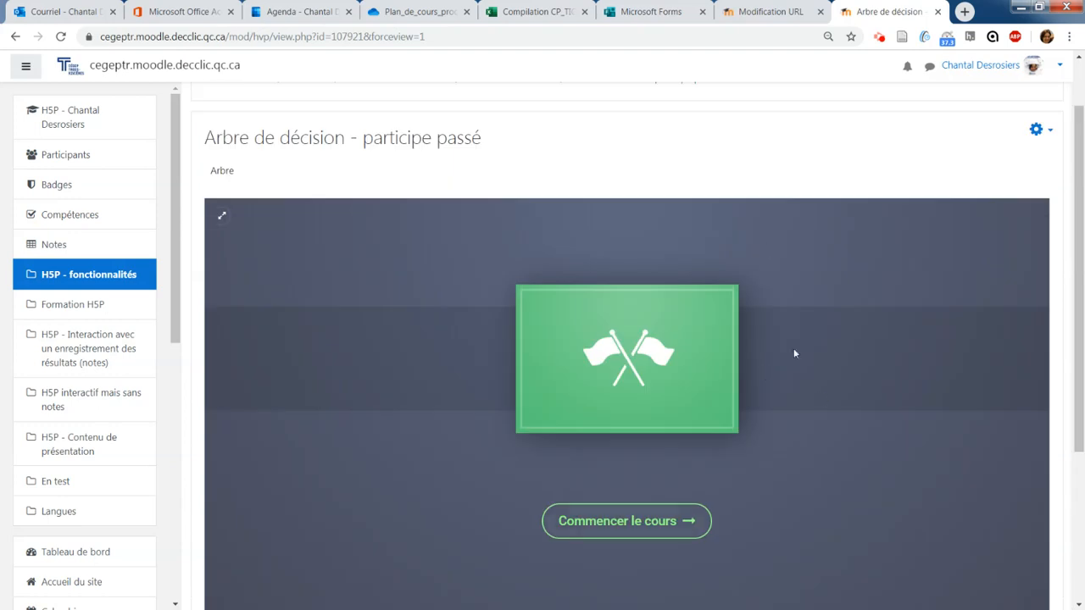
scroll(910, 346, up, 1)
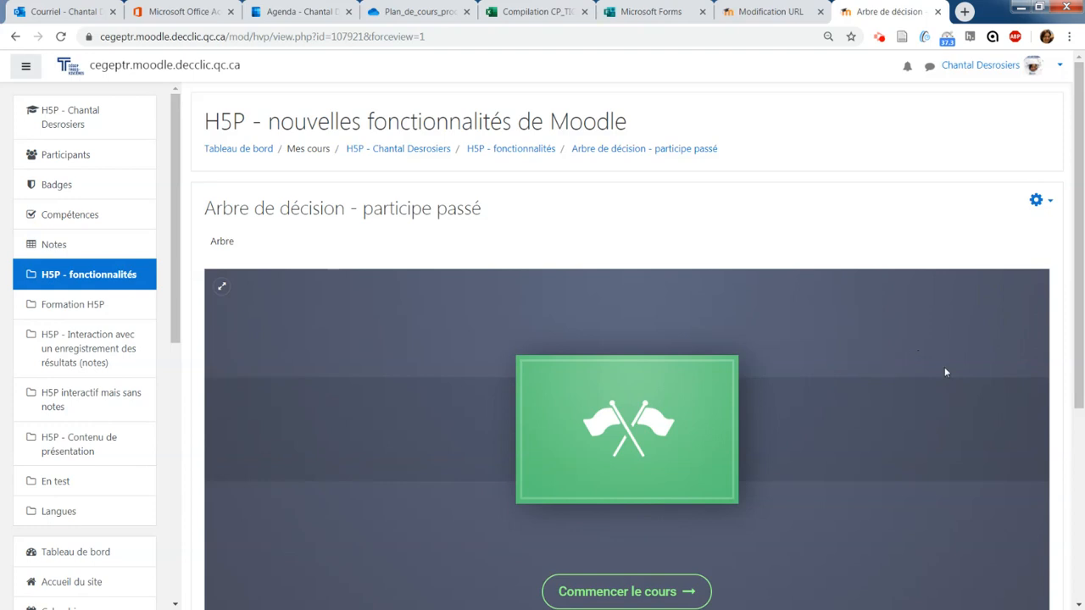
scroll(944, 372, down, 1)
scroll(961, 408, up, 1)
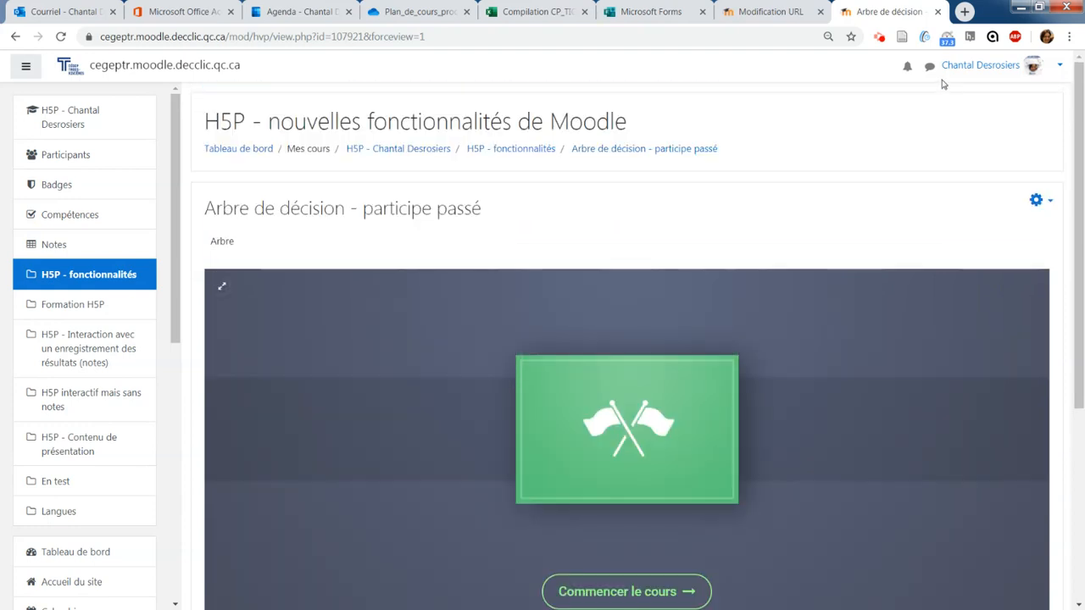